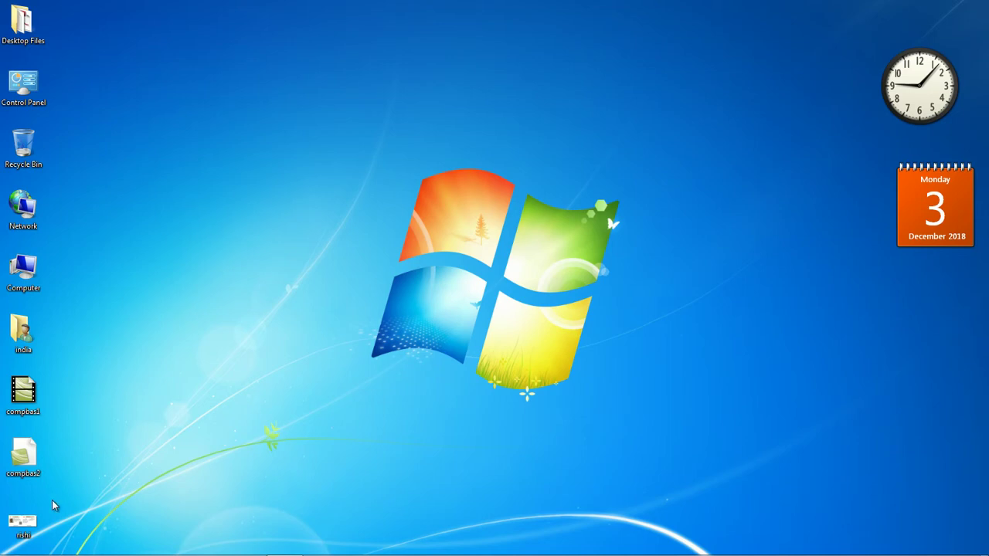
- Open Computer from the Start menu to list drives C:, D: and E:
left_click(17, 545)
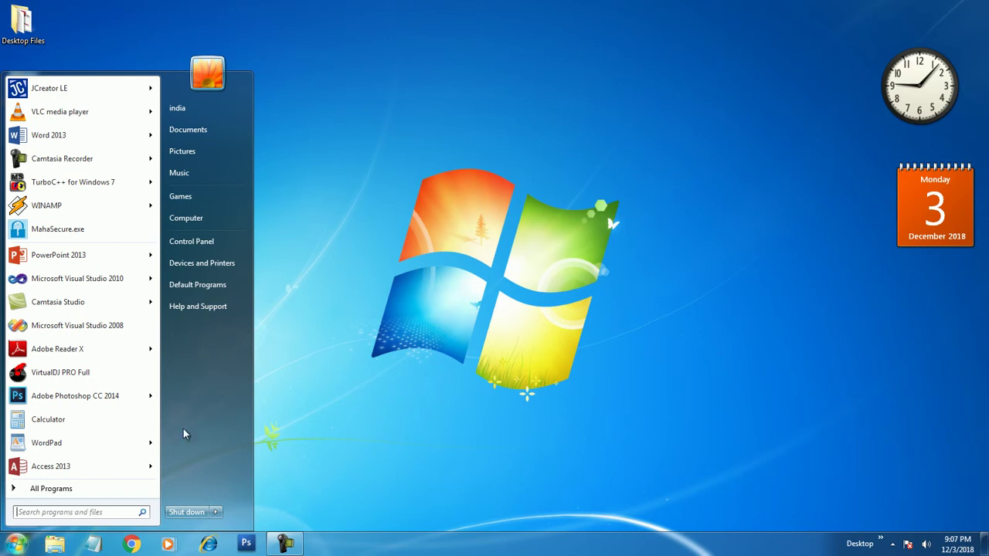
left_click(206, 220)
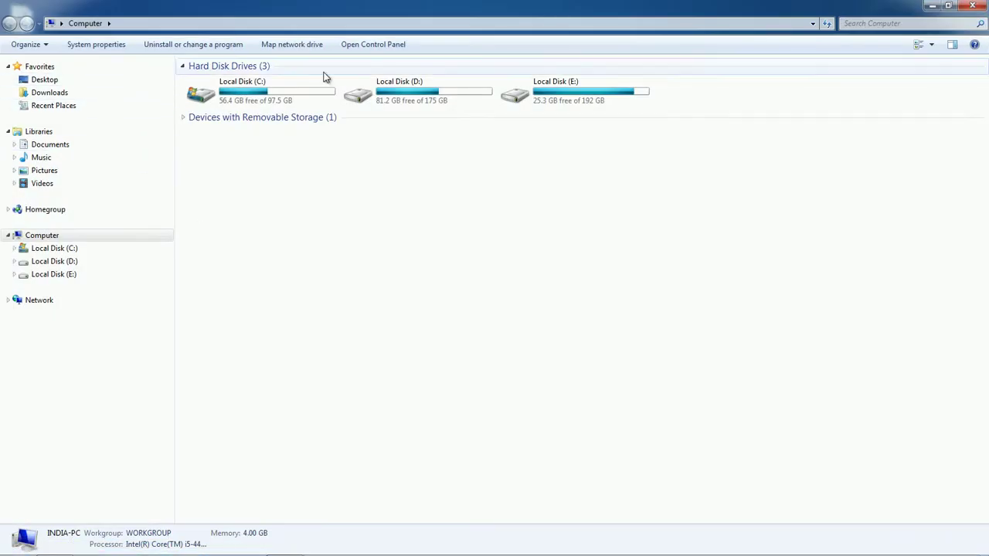
- Browse the contents of Local Disk C:, D: and E: in turn
left_click(69, 250)
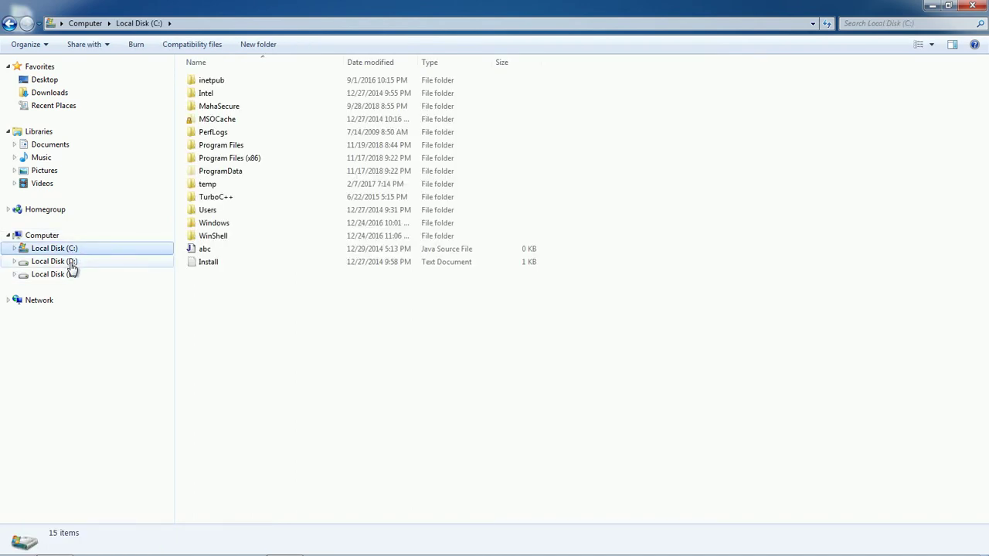
left_click(71, 264)
left_click(79, 275)
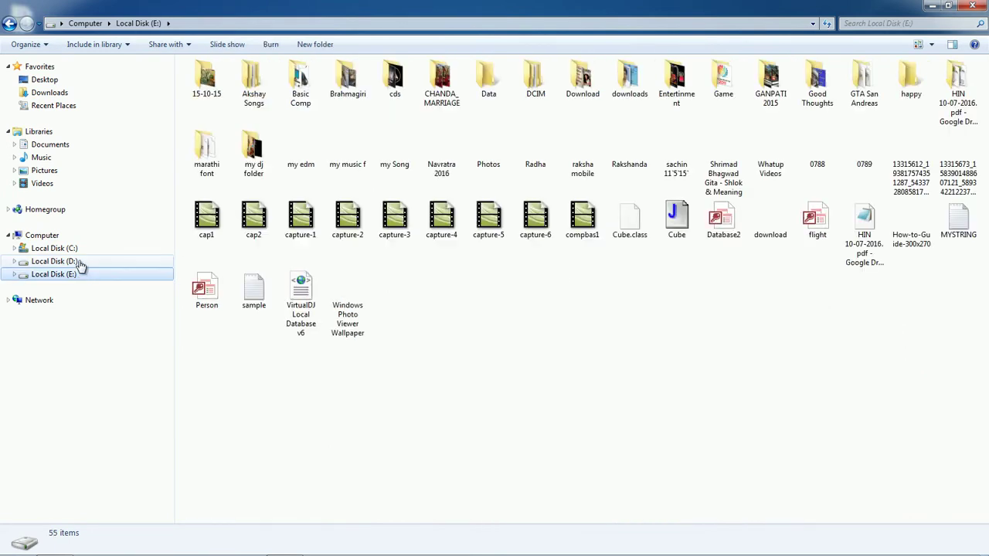
left_click(79, 262)
left_click(78, 251)
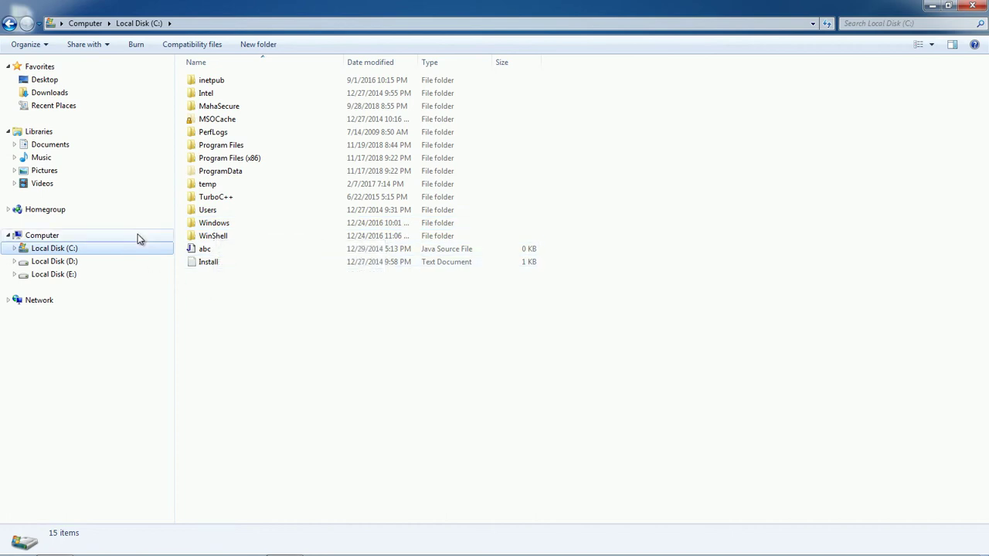
left_click(102, 273)
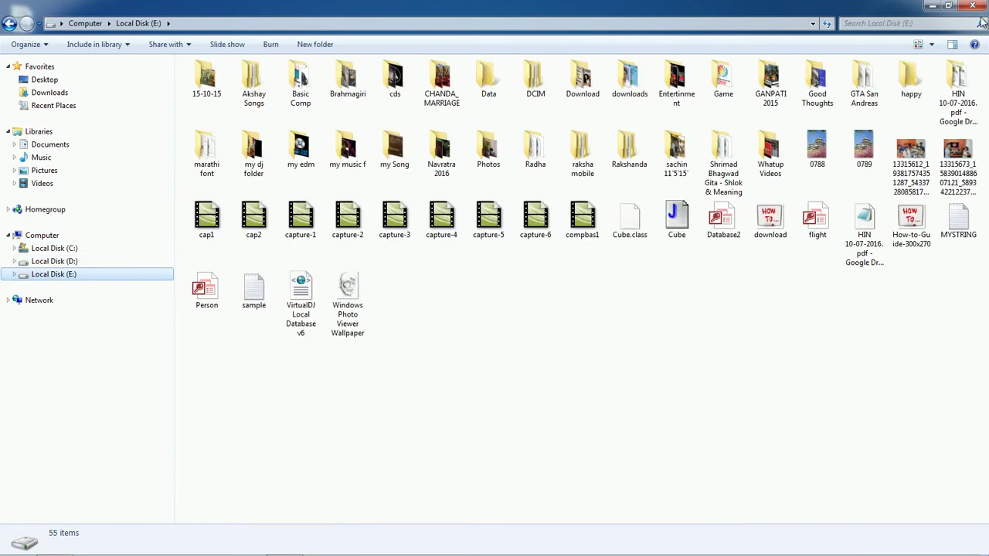
- Minimize the Explorer window so the desktop shows
left_click(932, 7)
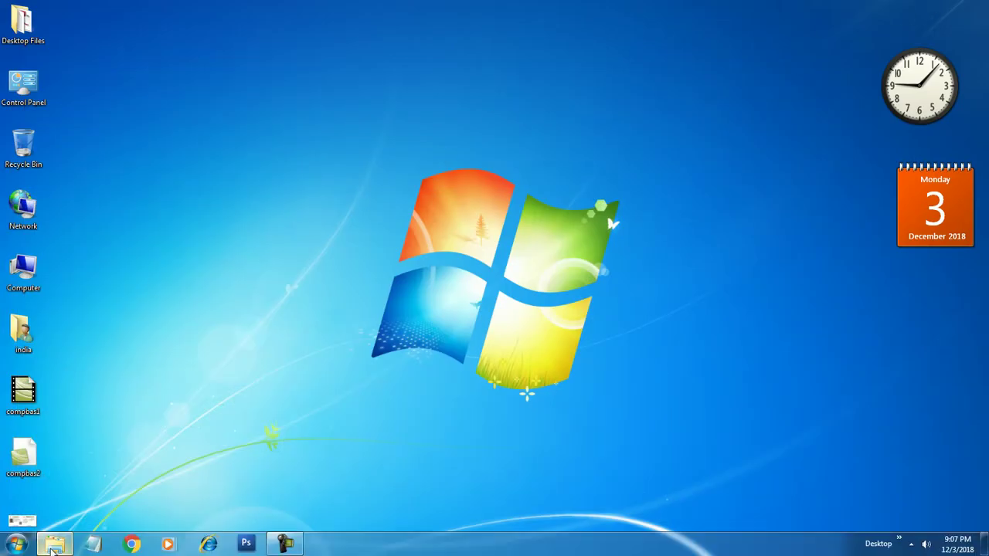
left_click(54, 546)
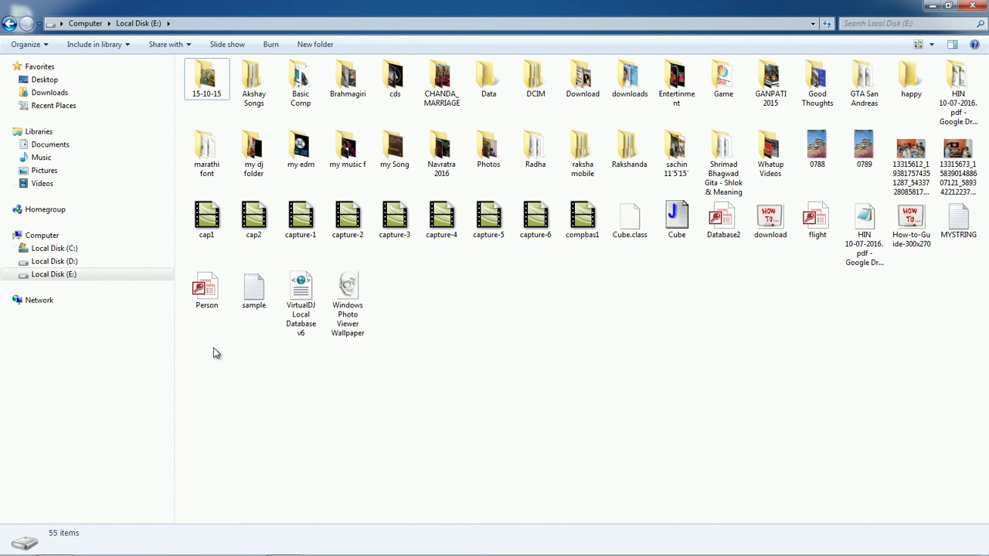
left_click(932, 7)
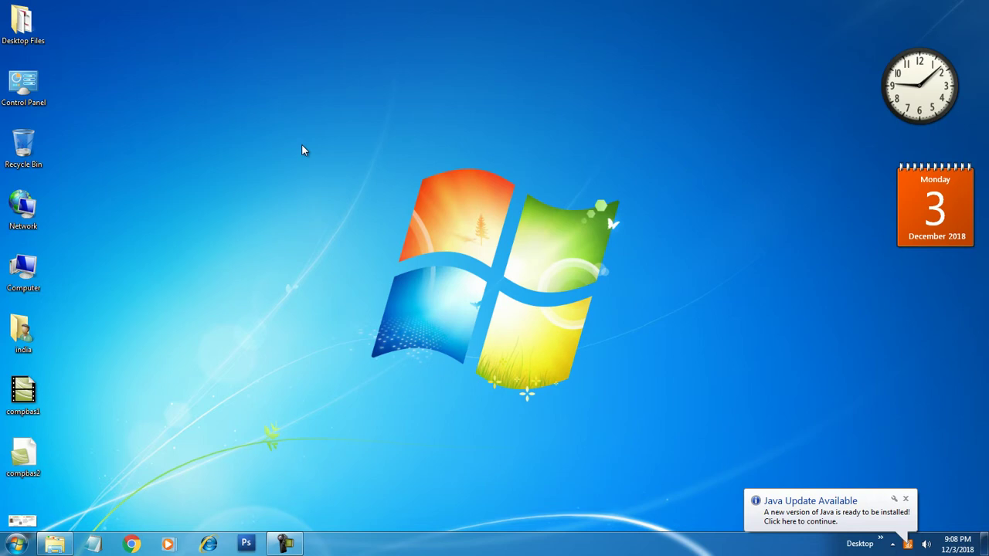
- Create a new desktop folder named Myfolder
right_click(303, 150)
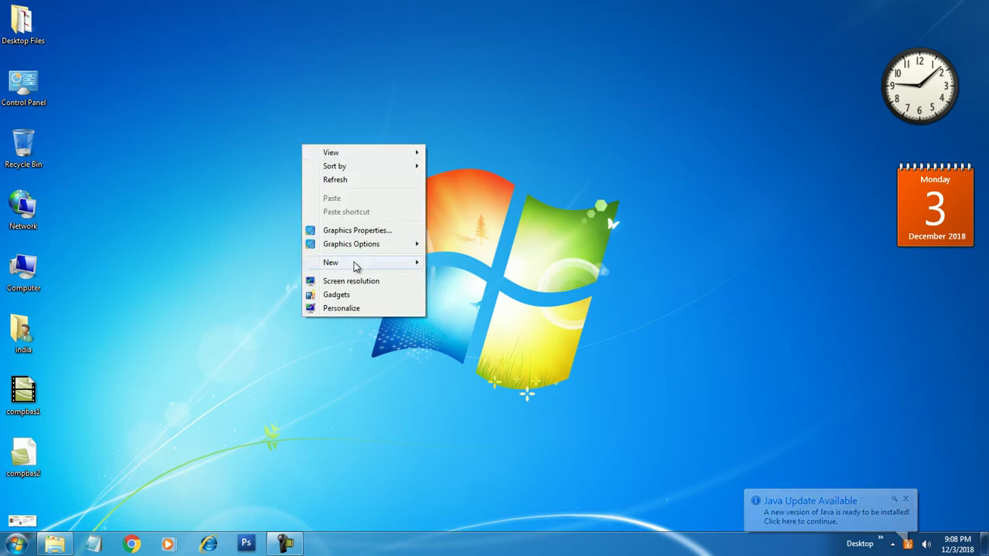
mouse_move(355, 266)
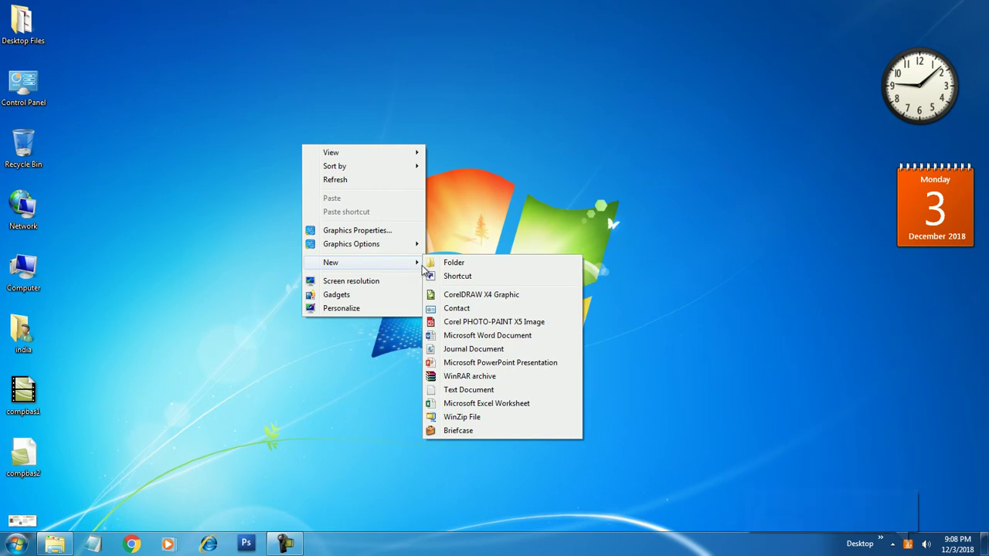
left_click(452, 263)
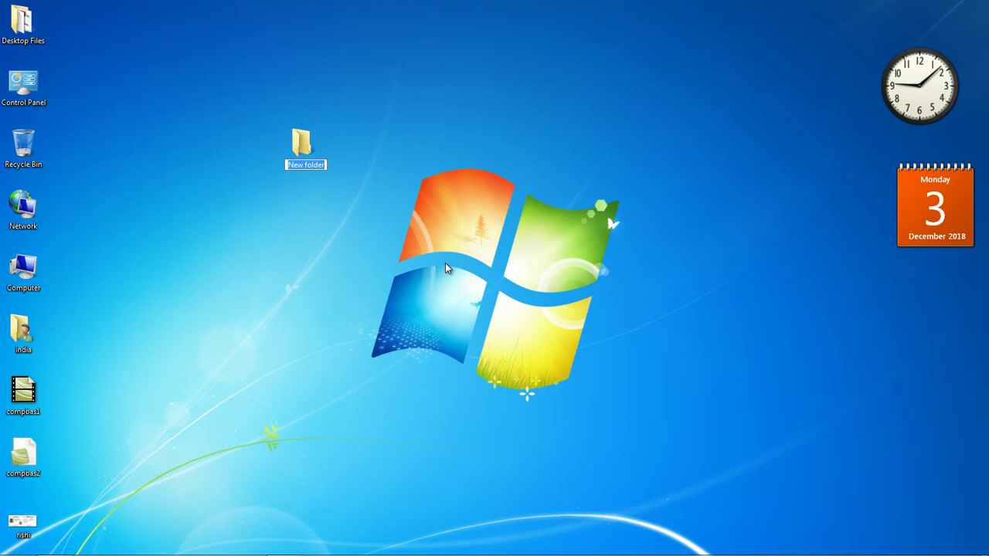
type("Myfolder")
key("Return")
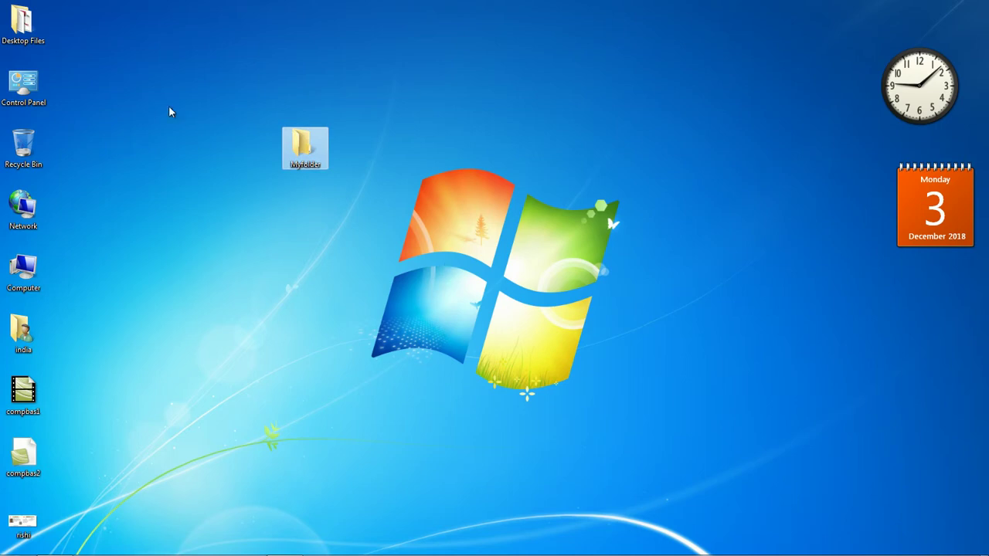
- Move Myfolder beside the top-left desktop icons, then reopen Computer from Start
left_click(279, 252)
left_click_drag(313, 163, 70, 96)
left_click(147, 97)
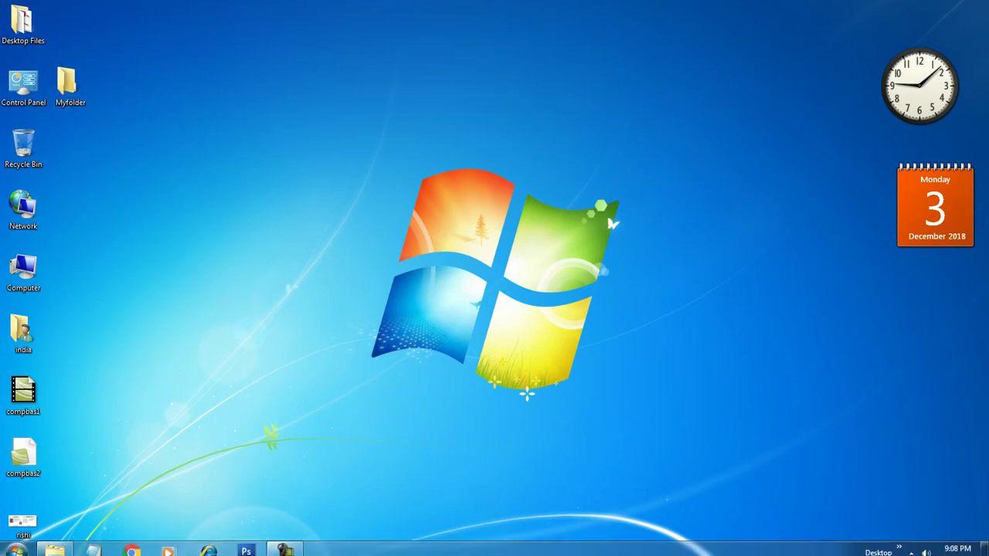
left_click(16, 549)
left_click(213, 218)
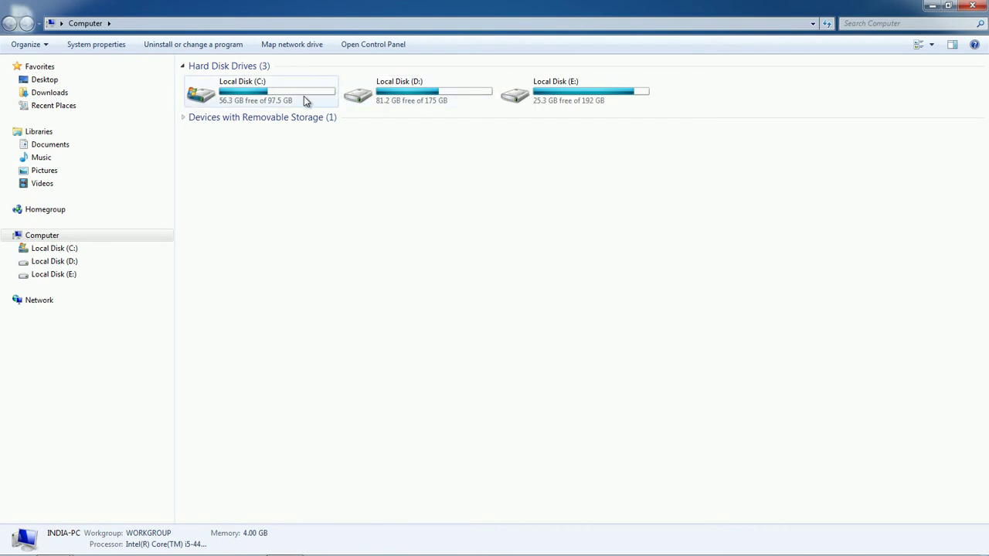
- Open Local Disk C:, add a new folder named abc, and select it
double_click(303, 95)
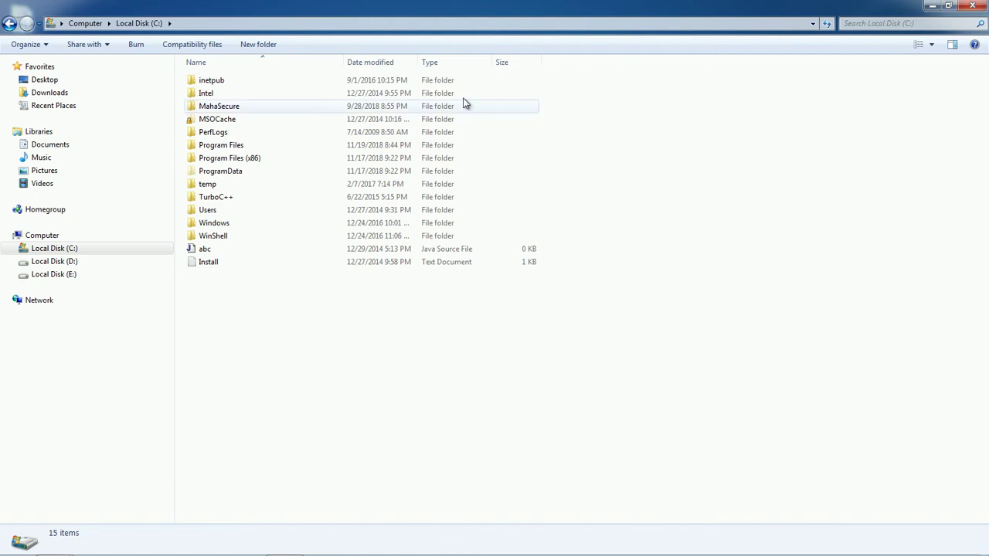
left_click(265, 46)
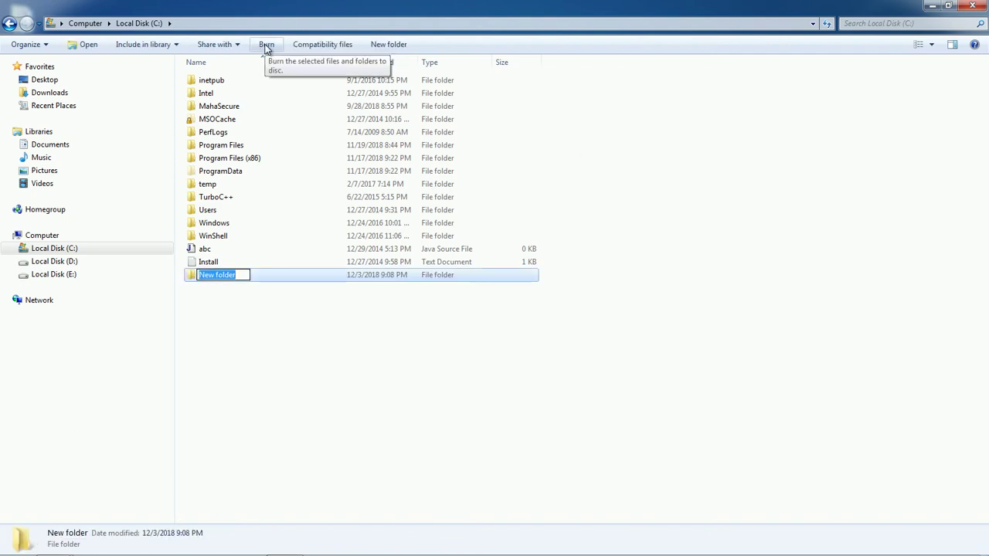
type("abc")
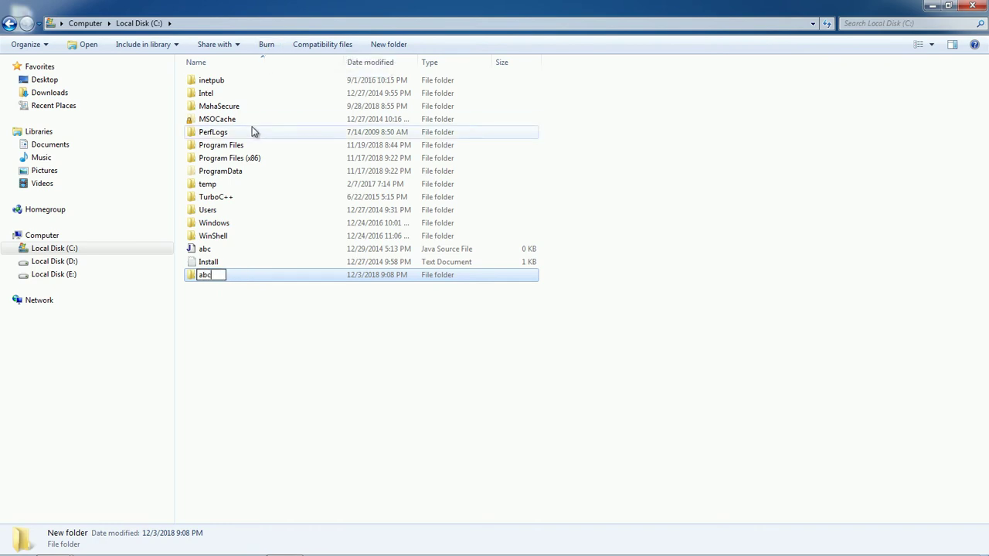
key("Return")
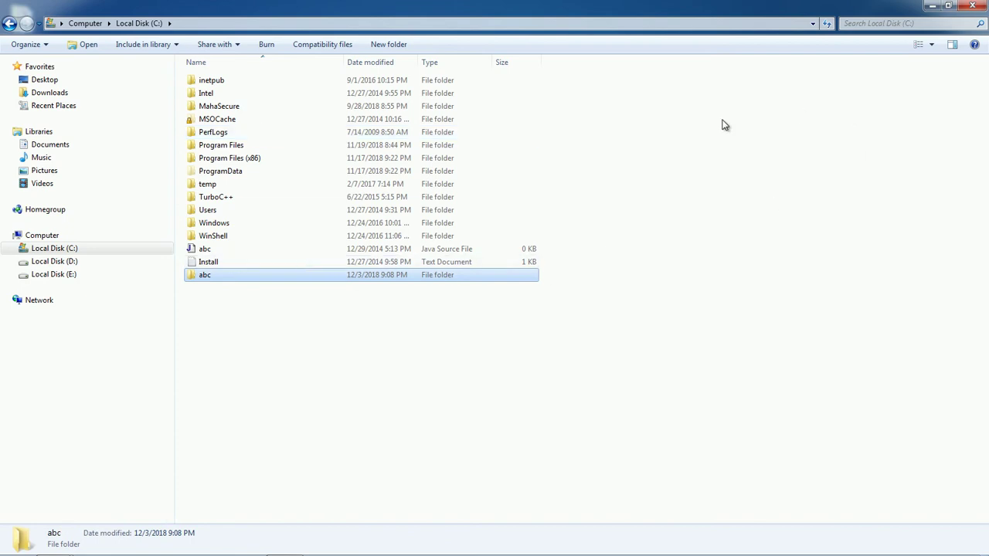
right_click(621, 142)
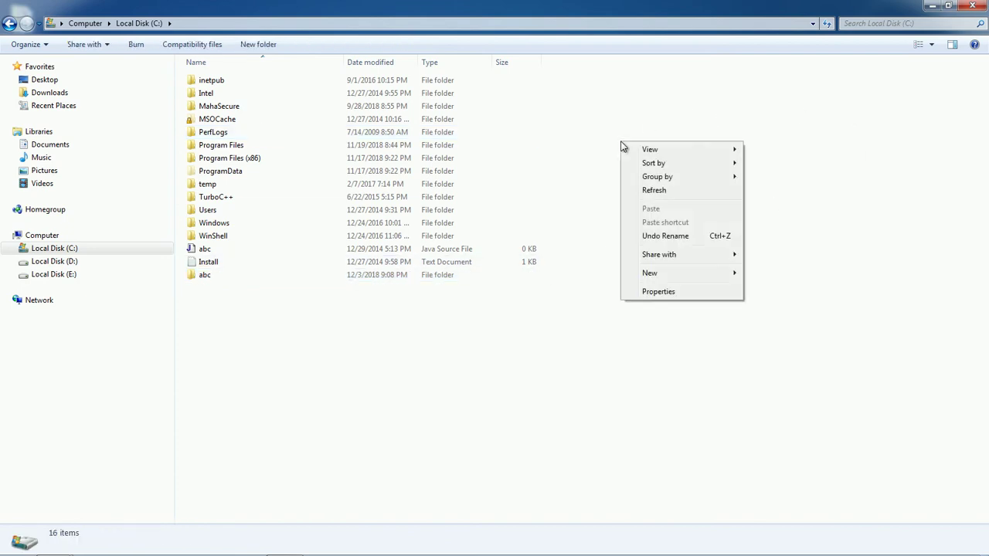
mouse_move(710, 278)
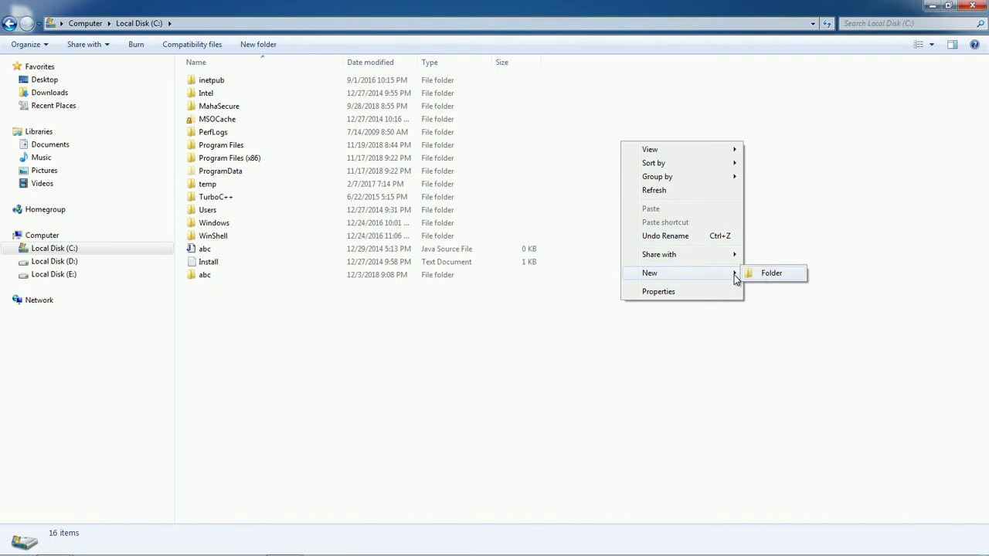
left_click(353, 337)
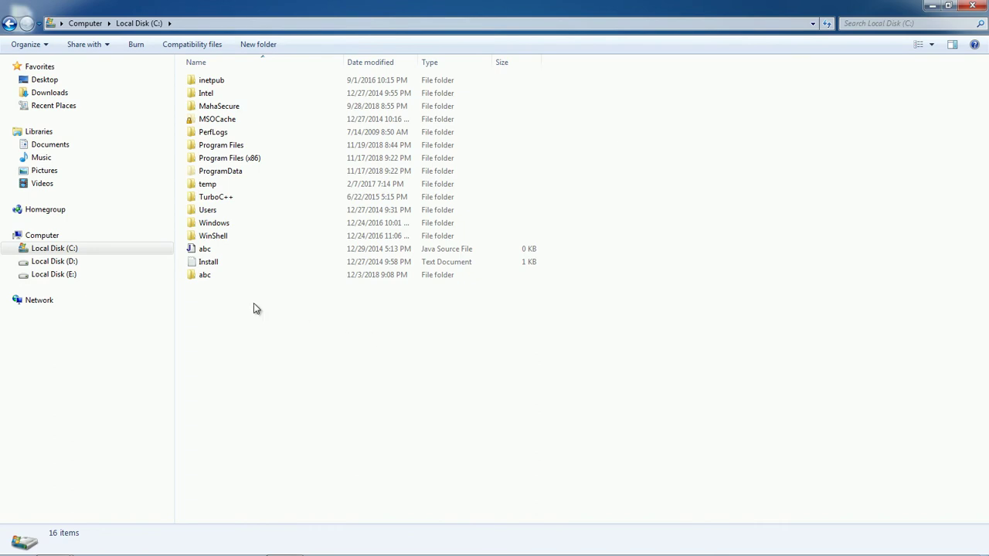
left_click(207, 283)
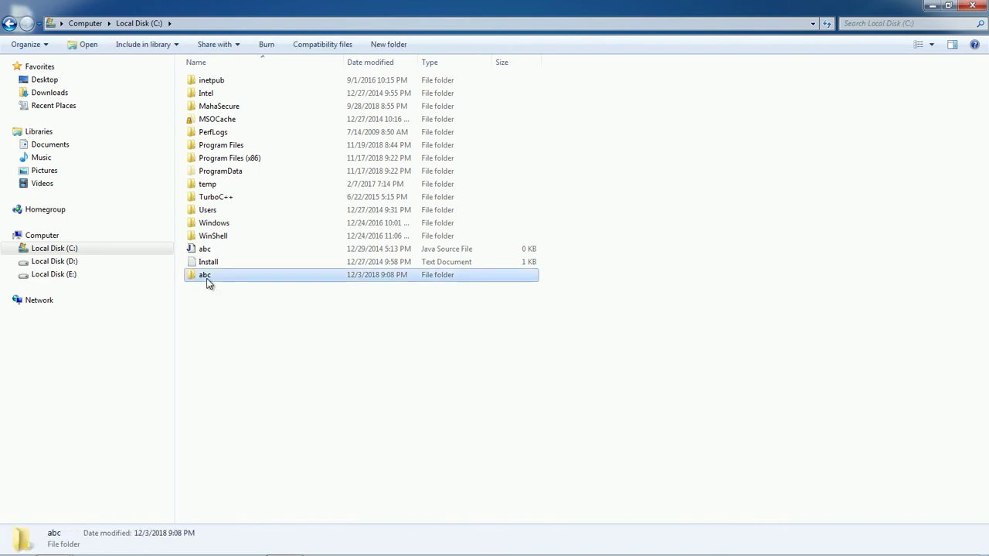
- Inside C:\abc, add a new subfolder named pictures
double_click(207, 283)
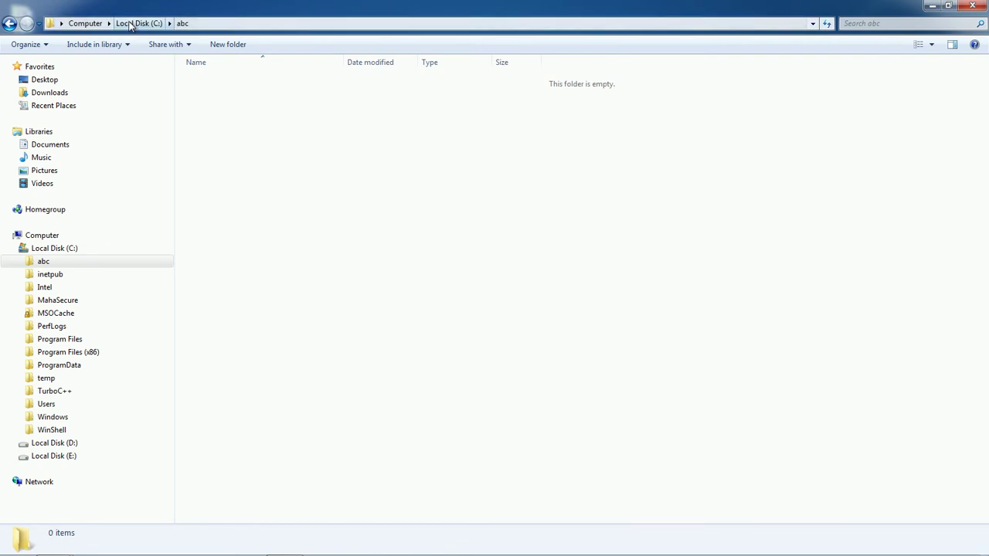
left_click(217, 24)
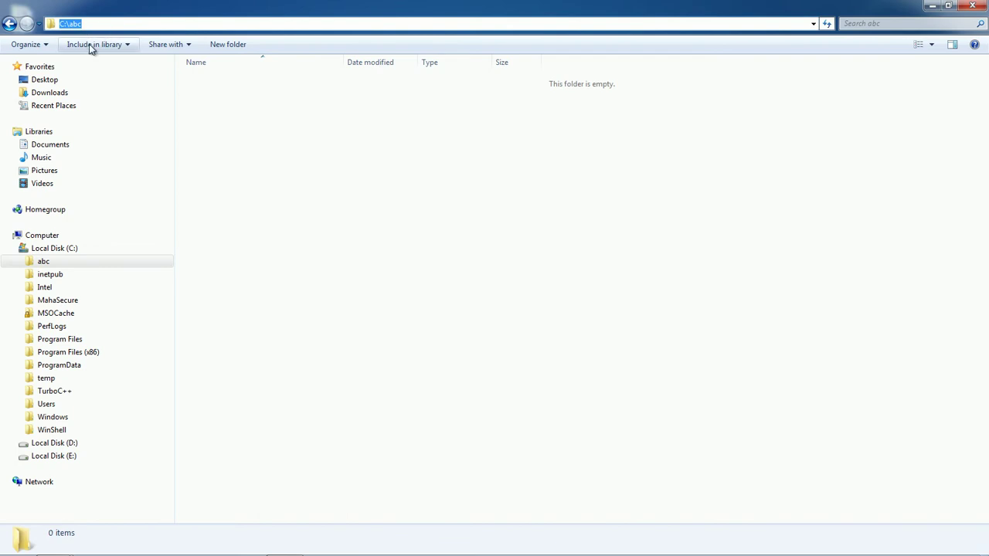
left_click(266, 163)
right_click(316, 200)
mouse_move(443, 355)
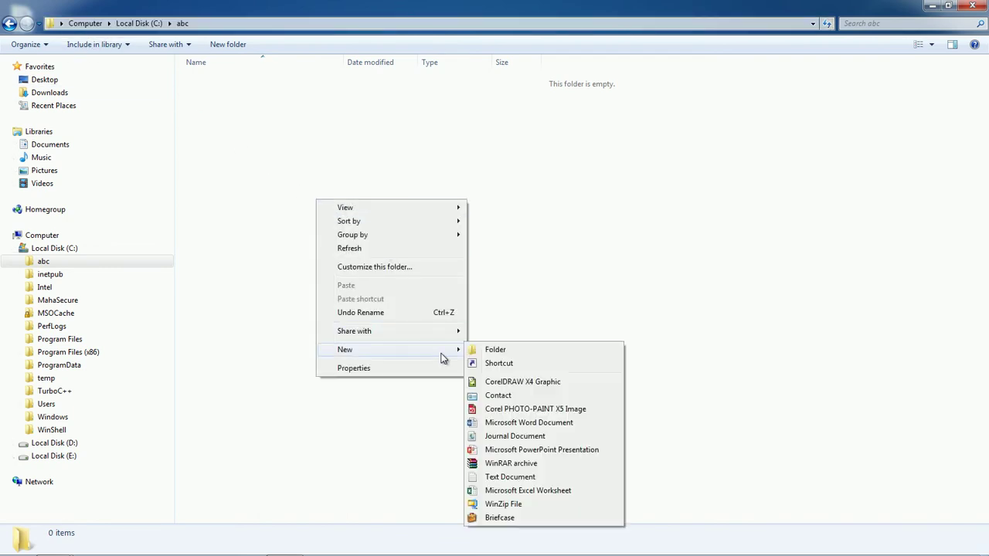
left_click(495, 349)
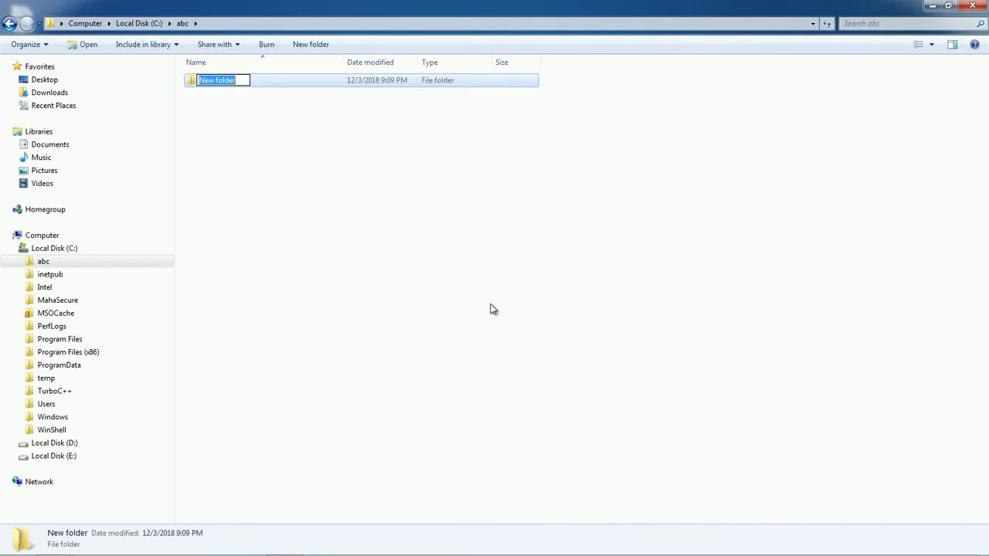
type("f")
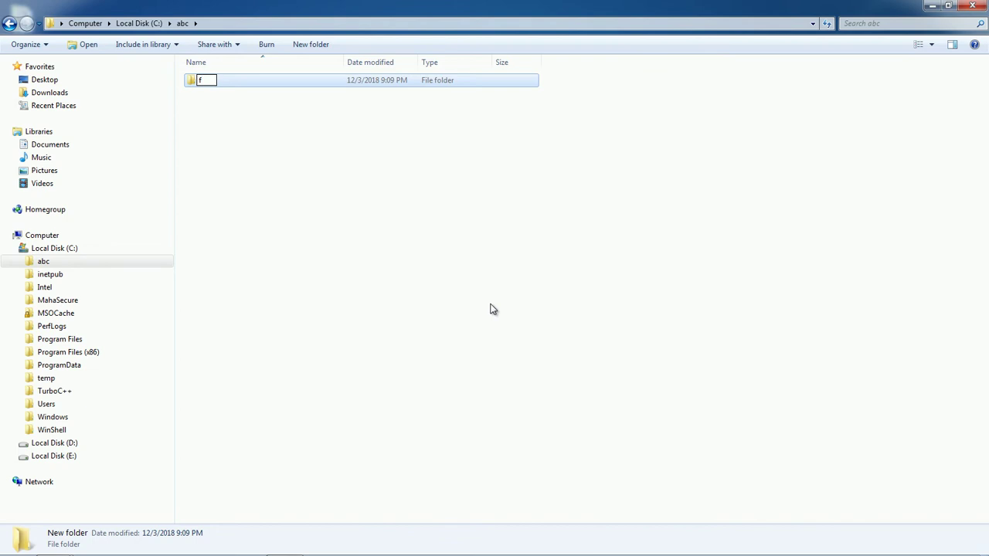
type("f")
key("BackSpace")
type("pictures")
key("Return")
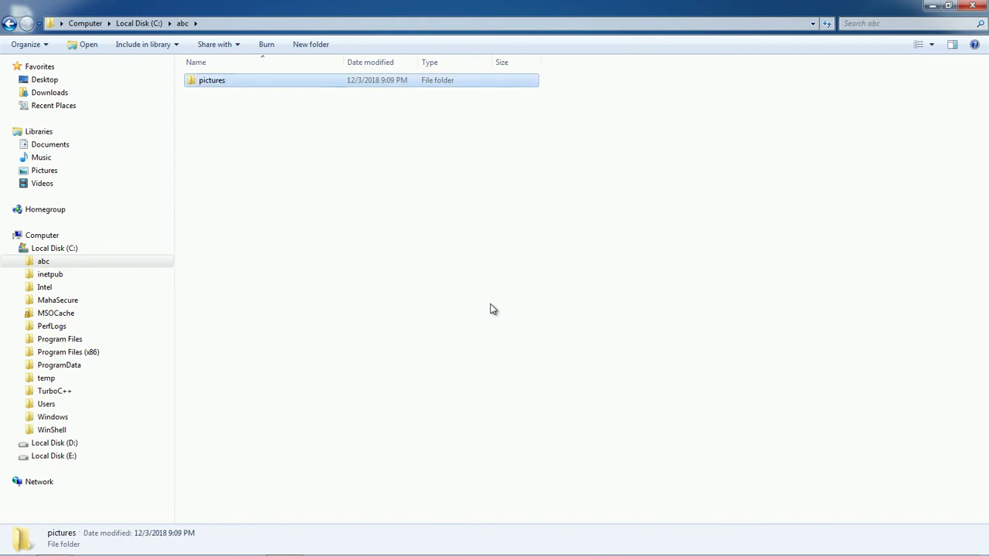
- Create a folder named Videos inside abc
left_click(418, 254)
right_click(419, 249)
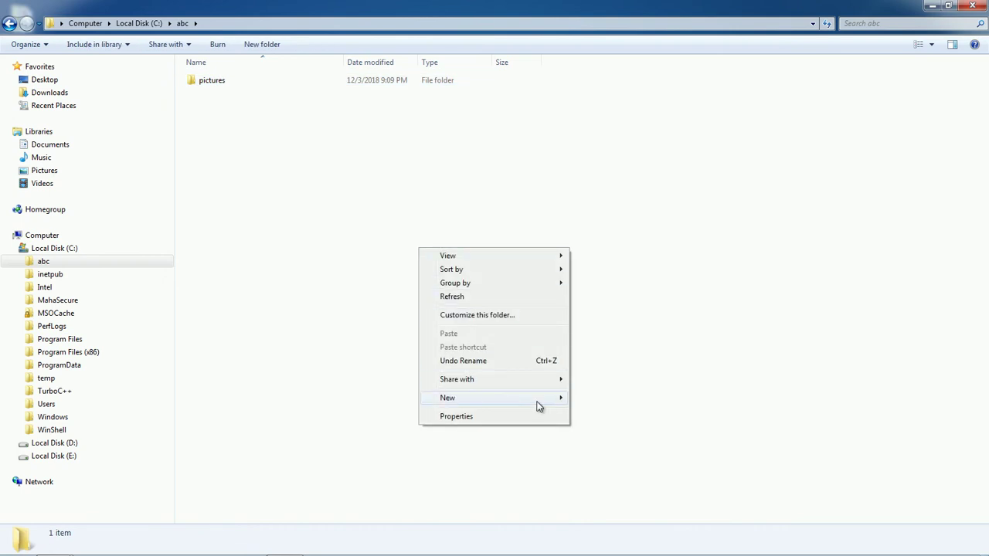
mouse_move(539, 406)
left_click(608, 233)
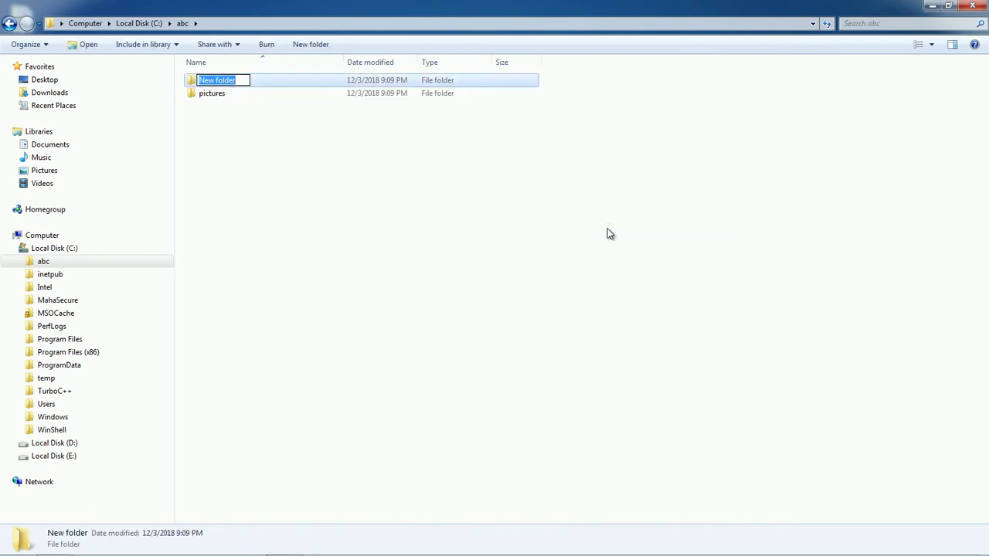
type("Vid")
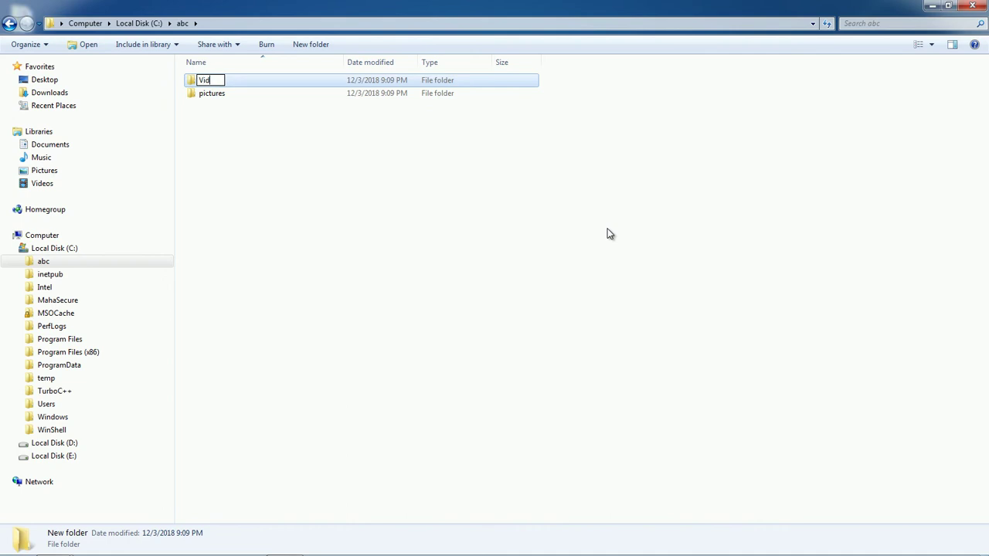
type("eos")
key("Return")
- Create a folder named Birthday Images inside abc
right_click(443, 219)
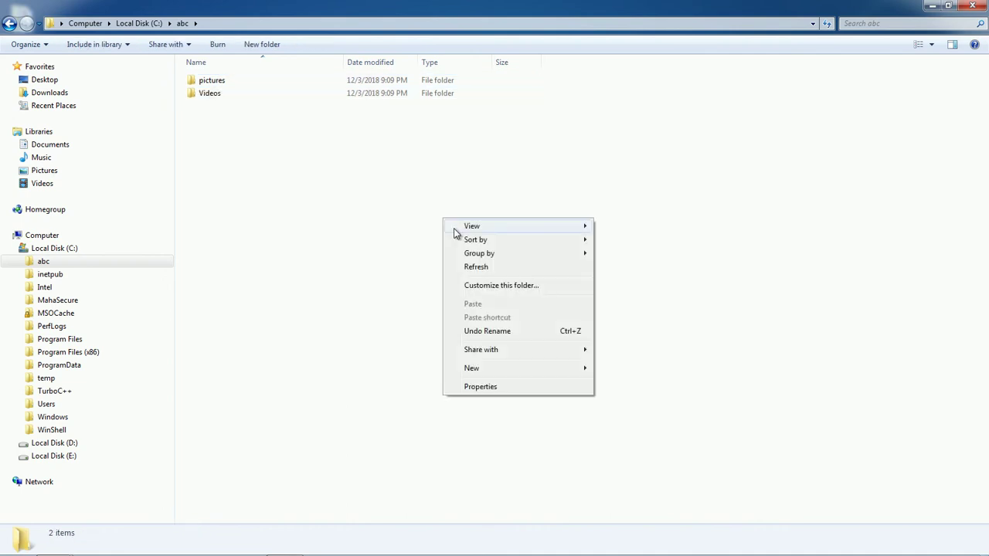
mouse_move(575, 368)
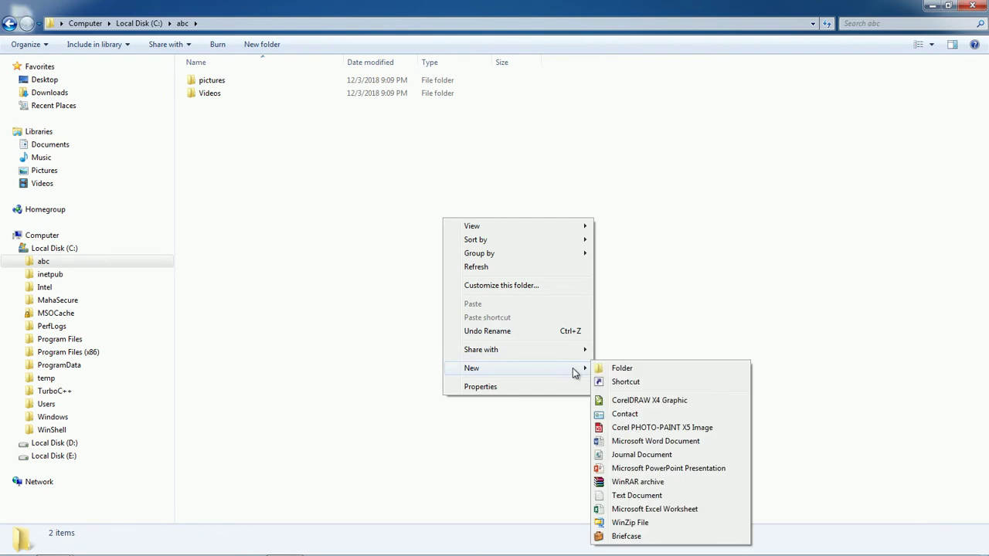
left_click(622, 370)
type("Birthday")
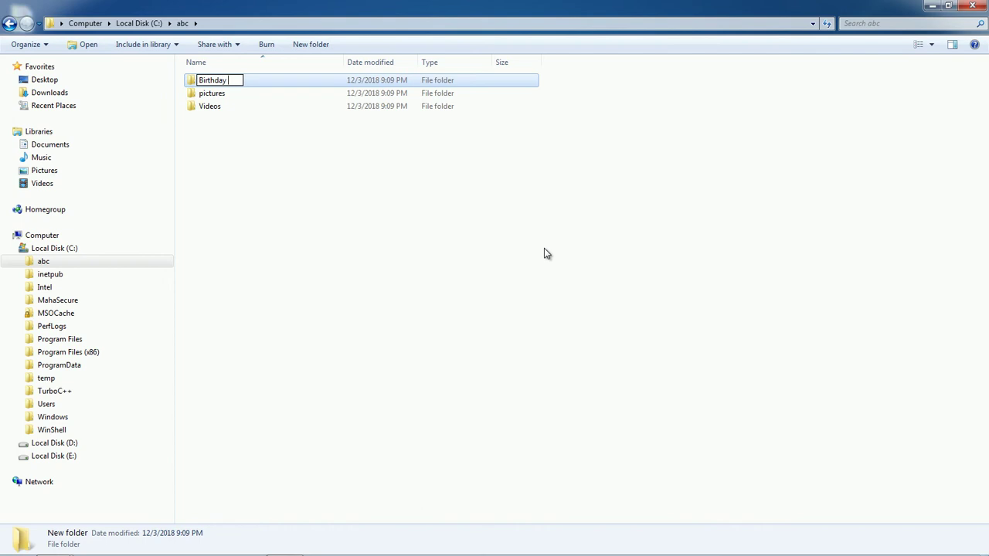
type(" Images")
key("Return")
key("Return")
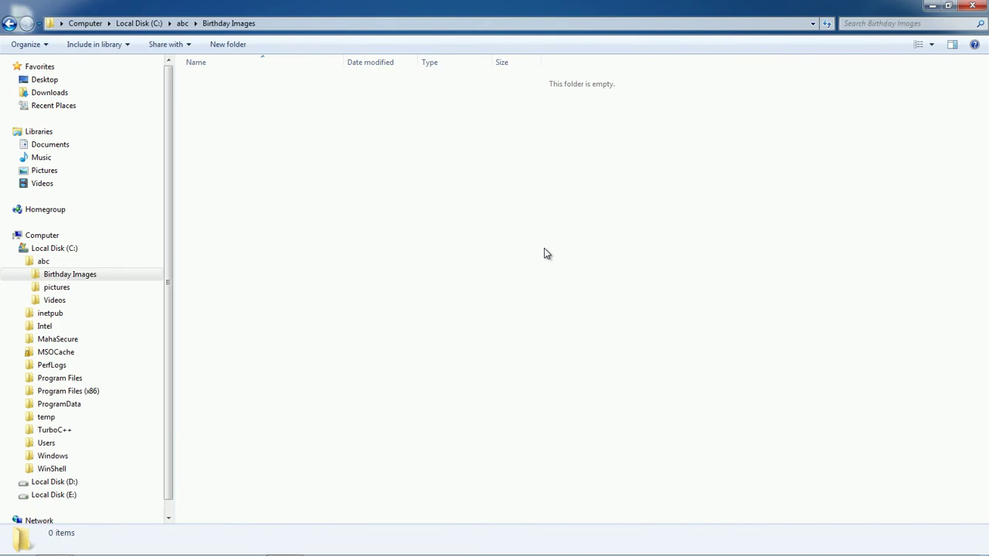
- Return to abc and open the Videos folder
left_click(9, 23)
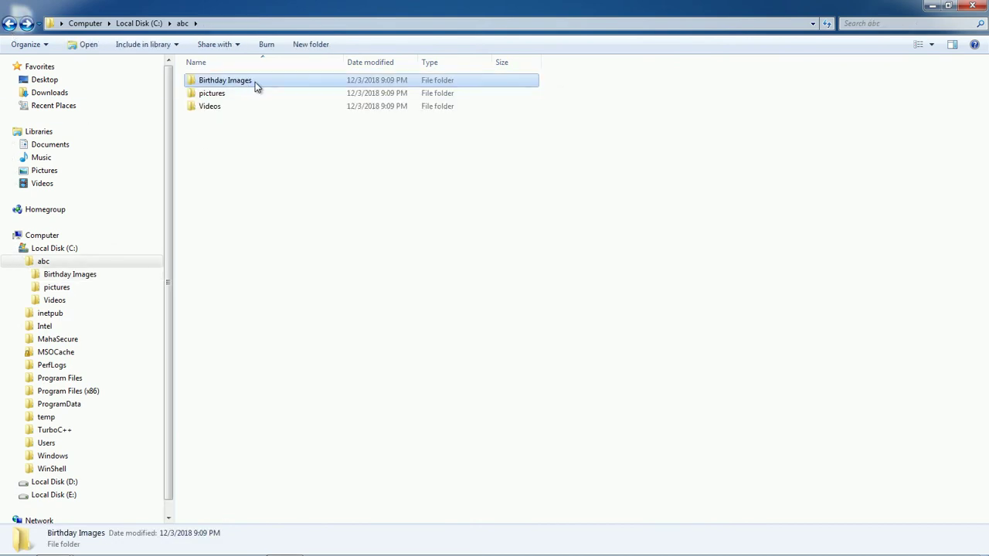
left_click(230, 25)
left_click(120, 24)
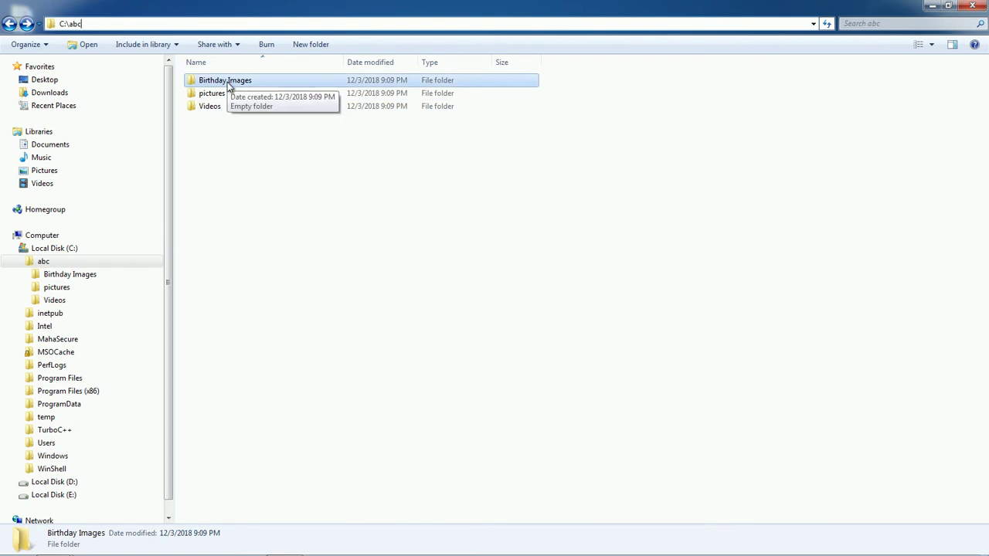
left_click(213, 105)
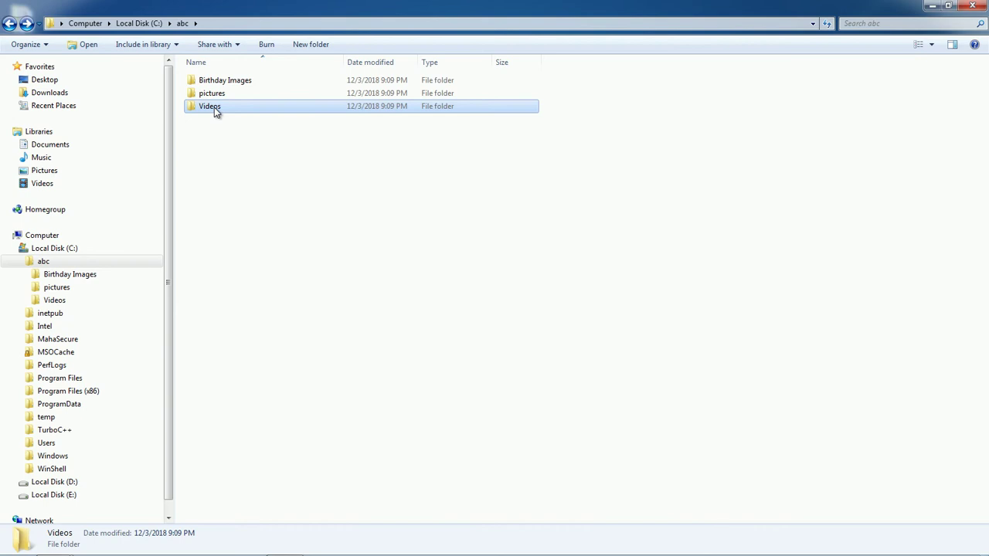
double_click(215, 108)
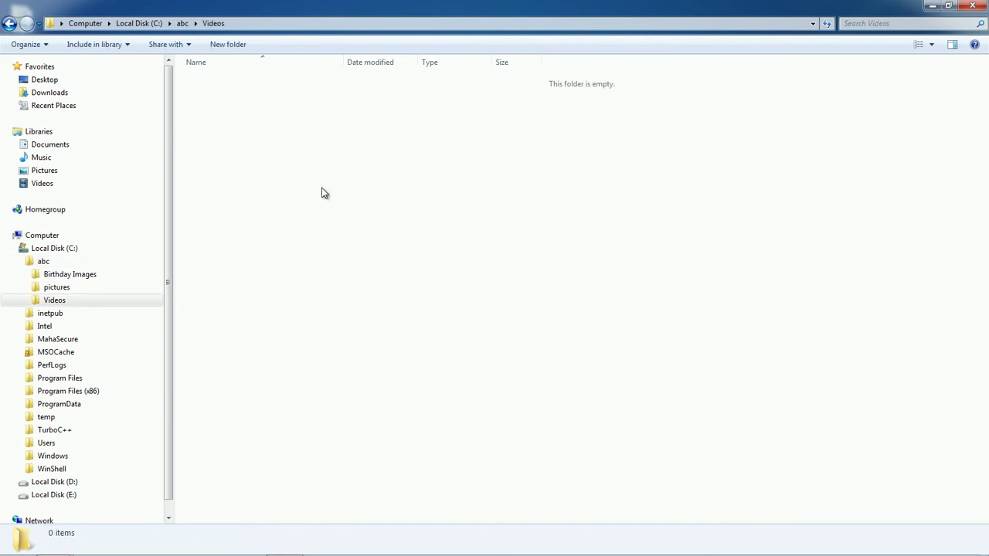
- Create a folder named Computer Videos inside Videos
right_click(341, 191)
mouse_move(479, 344)
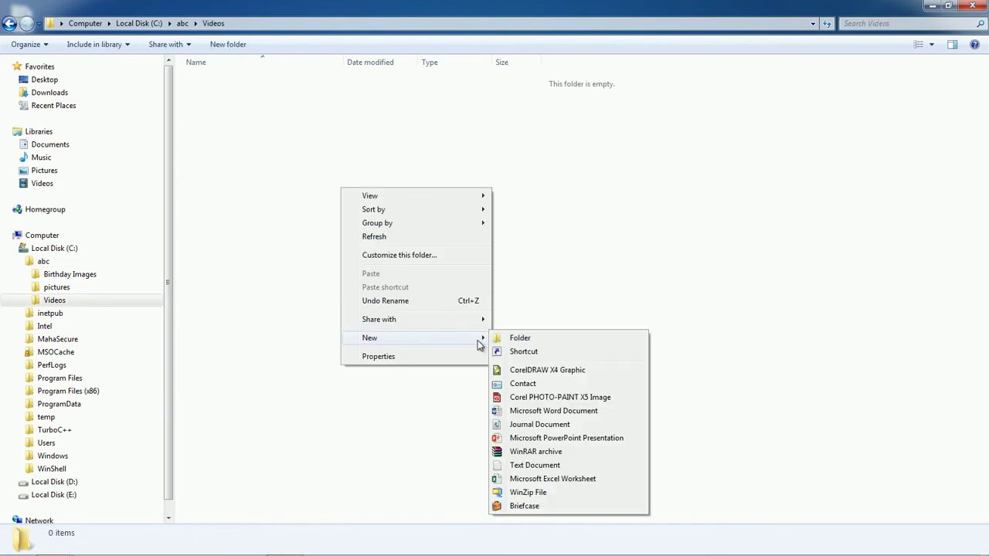
left_click(521, 340)
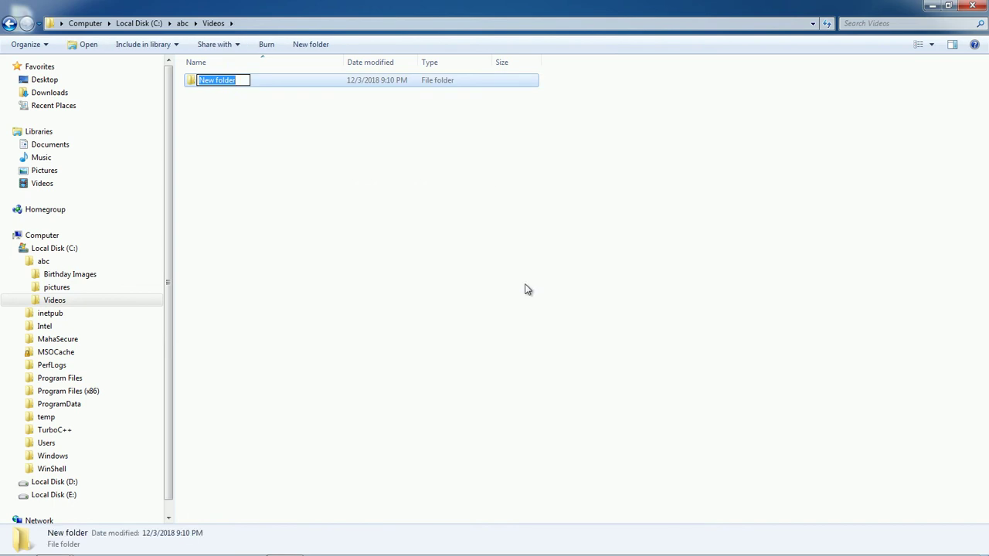
type("Computer Videos")
key("Return")
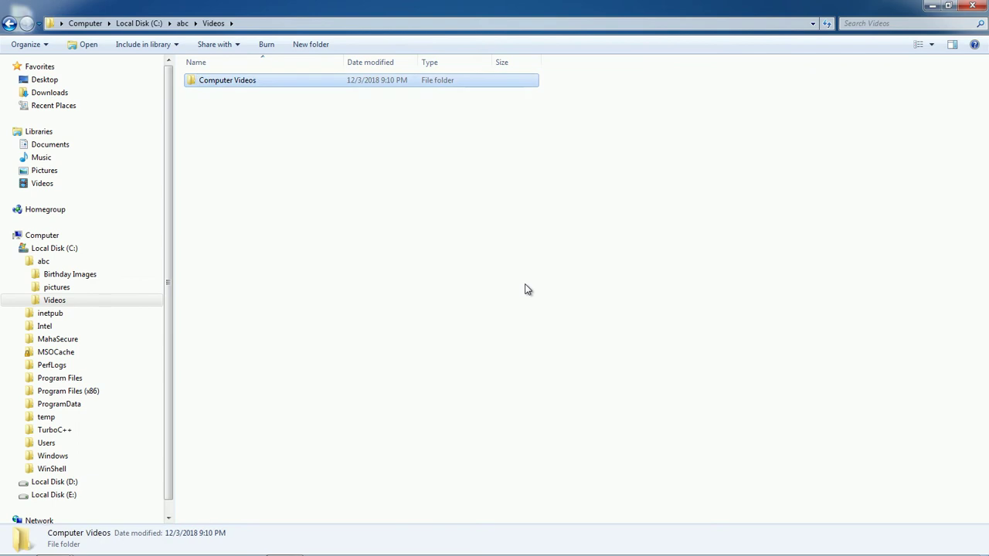
- Create a second folder named Com videos inside Videos
right_click(299, 241)
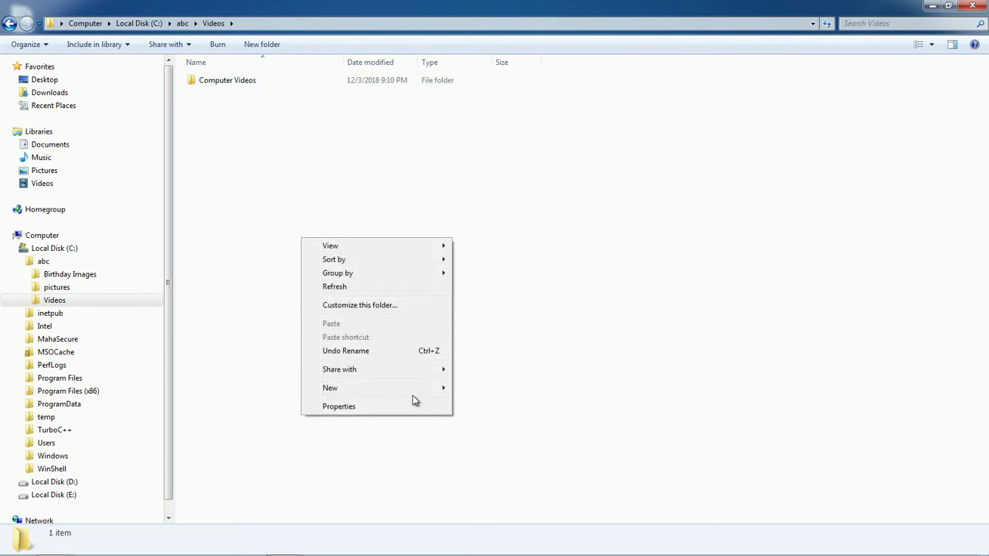
mouse_move(416, 389)
left_click(490, 222)
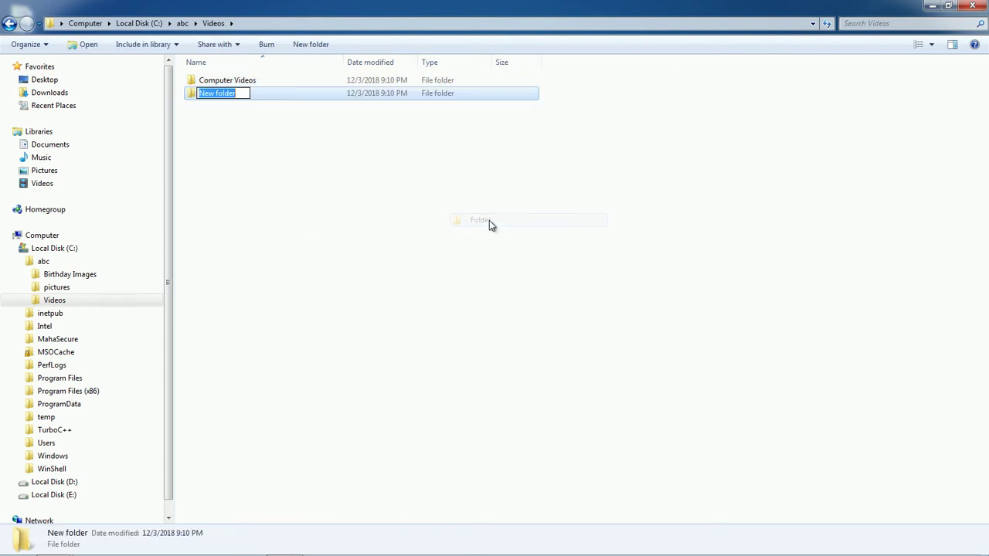
type("Co")
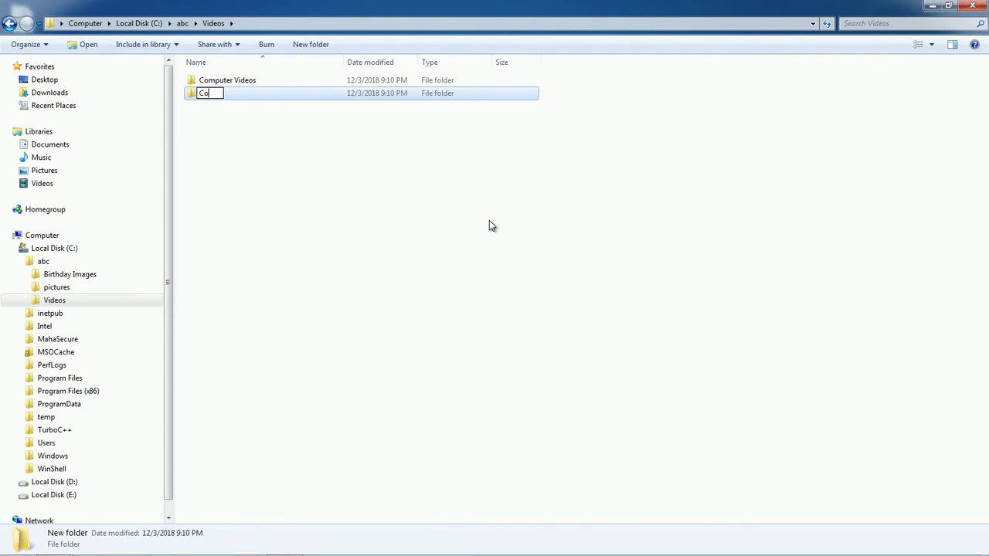
type("m")
key("BackSpace")
type("m vid")
type("eos")
key("Return")
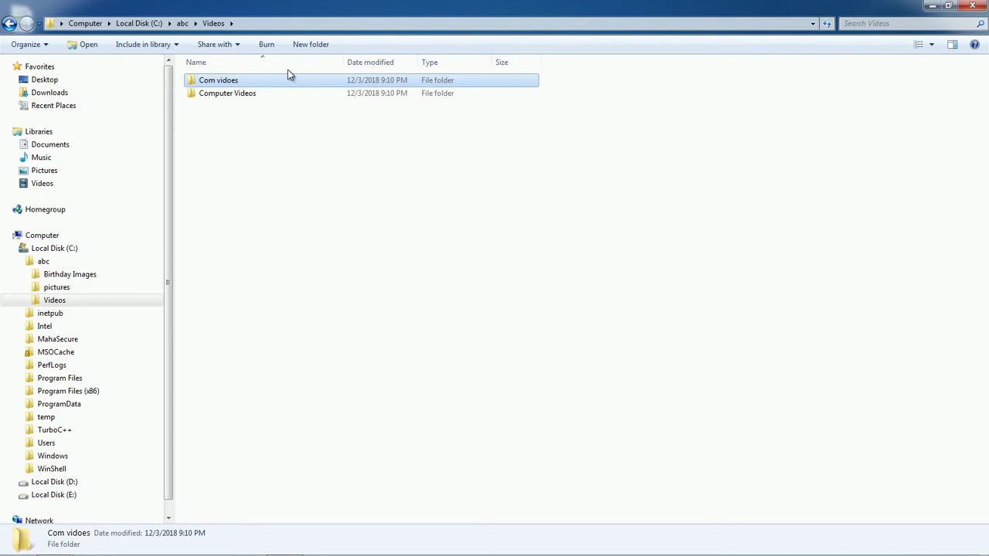
left_click(265, 22)
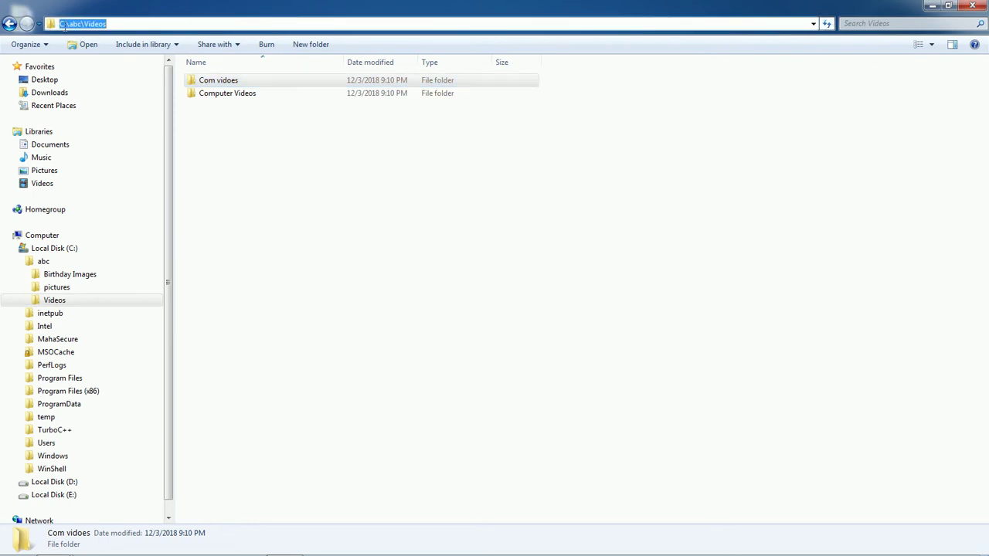
left_click(71, 24)
left_click(235, 82)
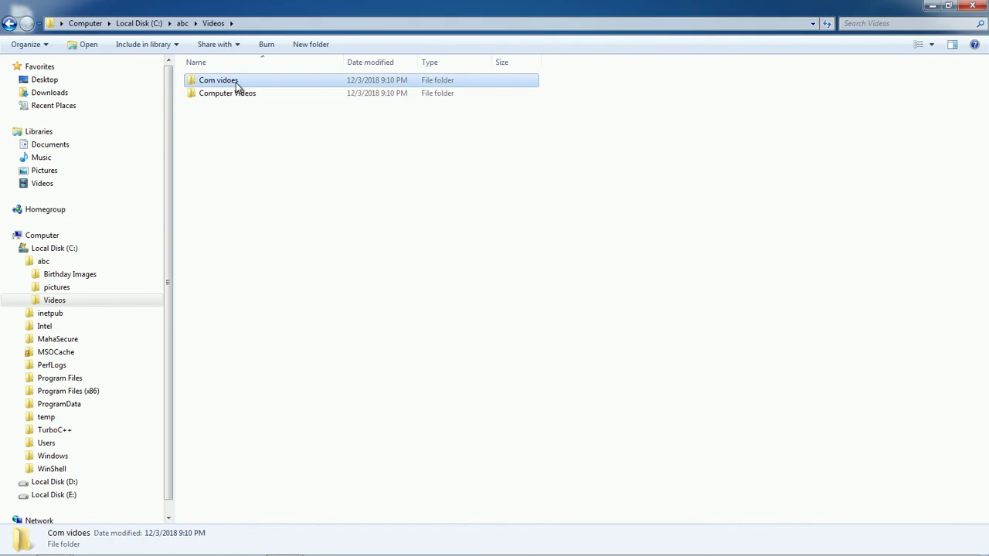
key("F2")
left_click(255, 24)
left_click(266, 144)
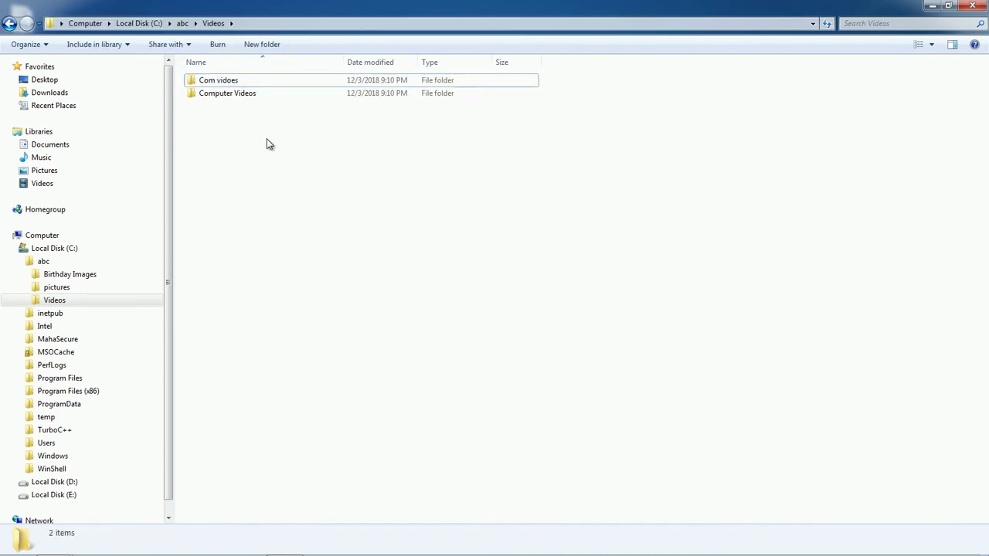
left_click(257, 81)
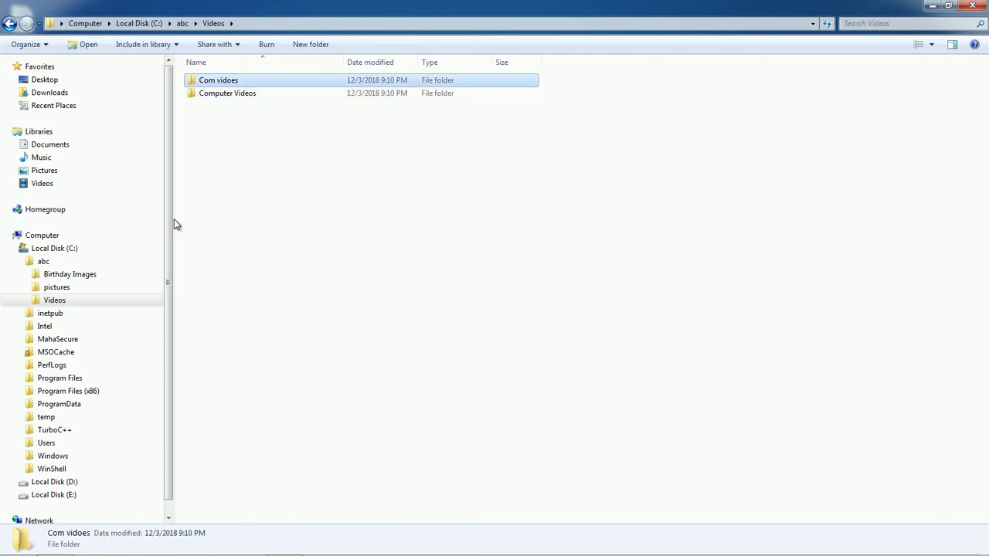
mouse_move(31, 550)
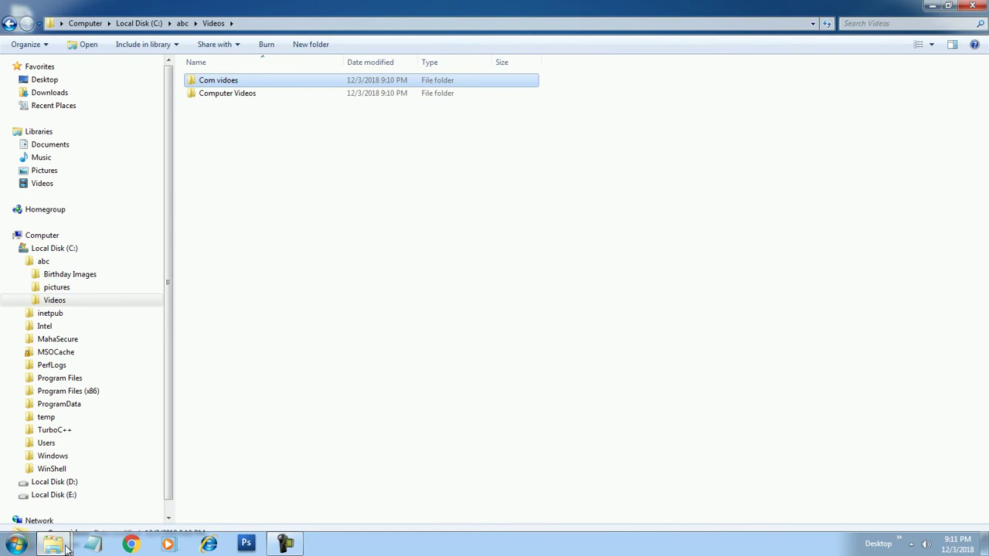
- Launch Notepad from Start > All Programs > Accessories
left_click(16, 544)
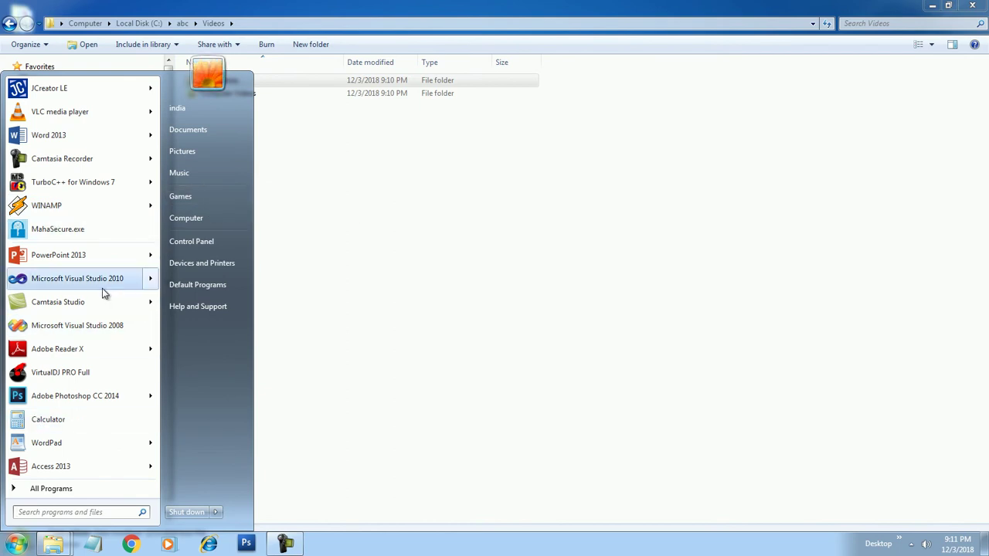
mouse_move(106, 178)
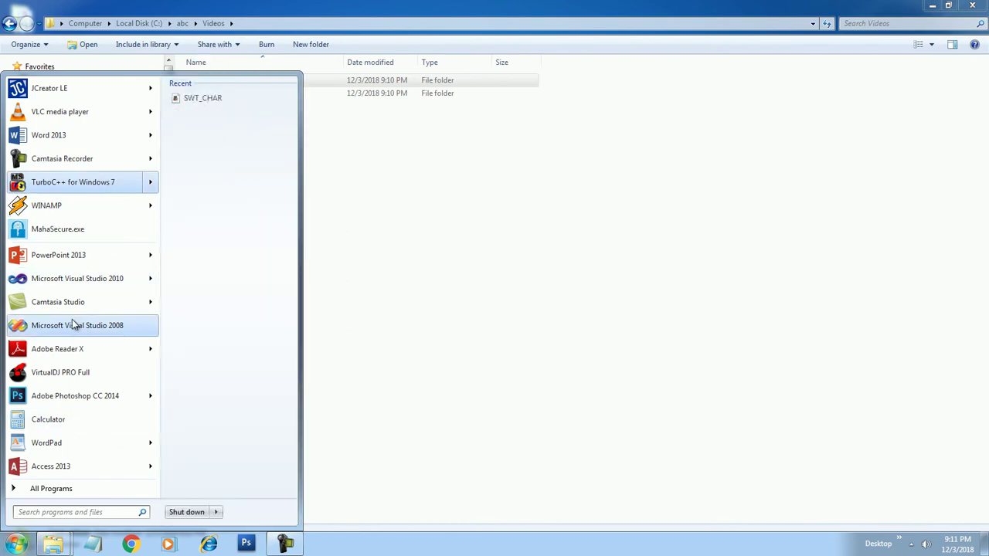
left_click(41, 488)
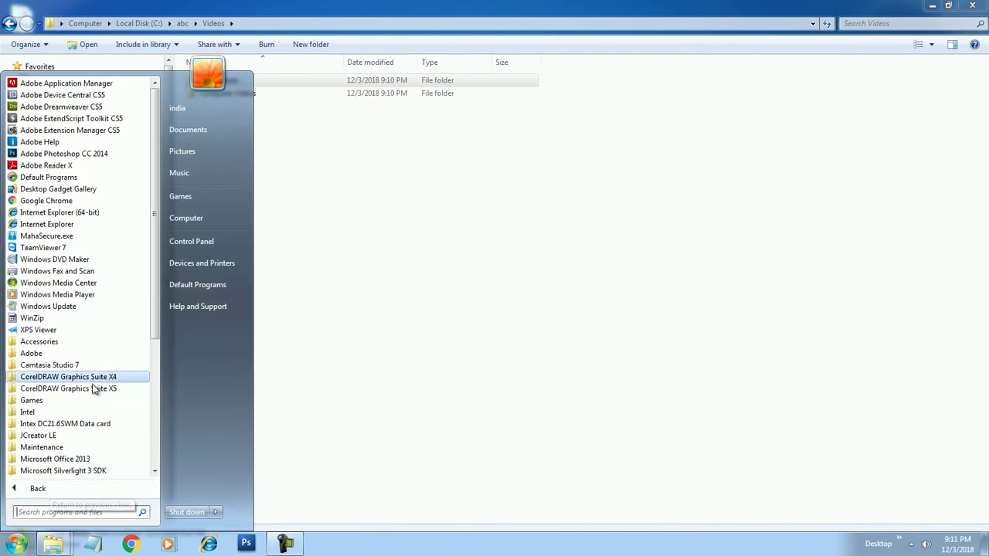
left_click(59, 342)
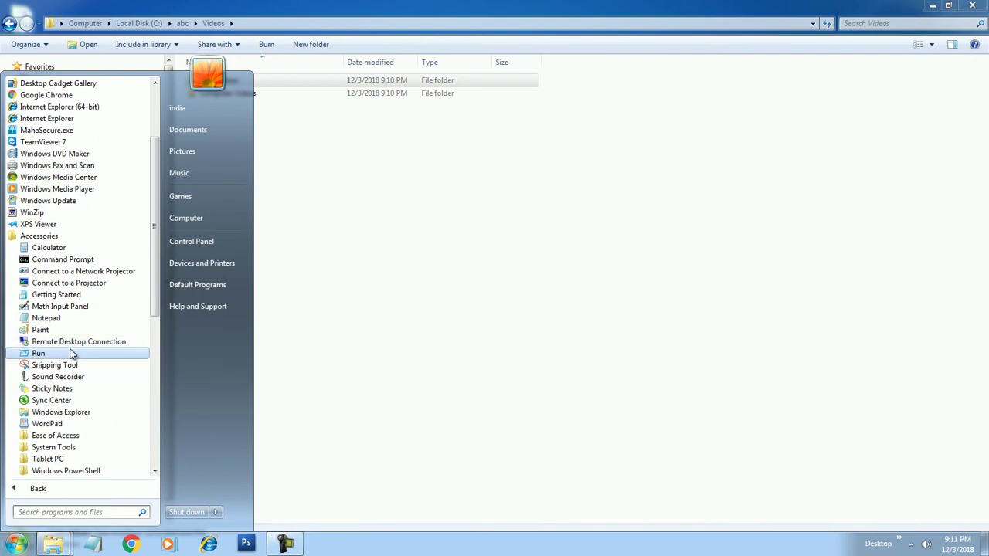
left_click(52, 318)
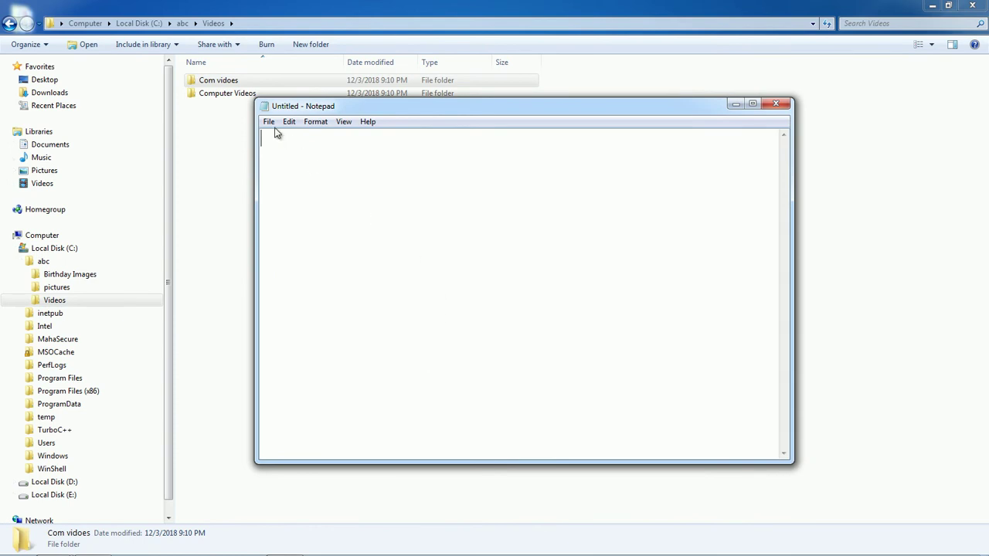
- Type 'This is sample file' into the note and bring up File > Save
type("This is sample file")
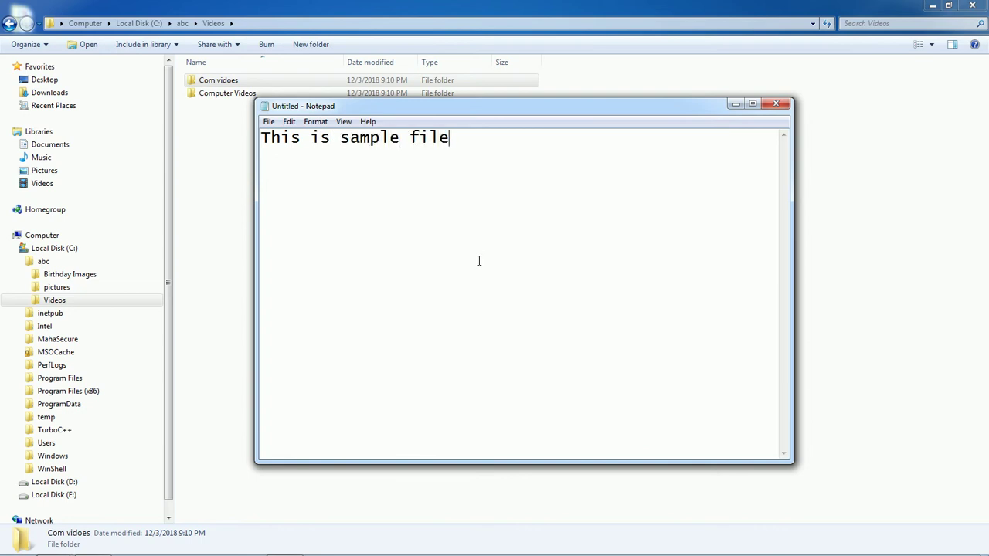
left_click(269, 122)
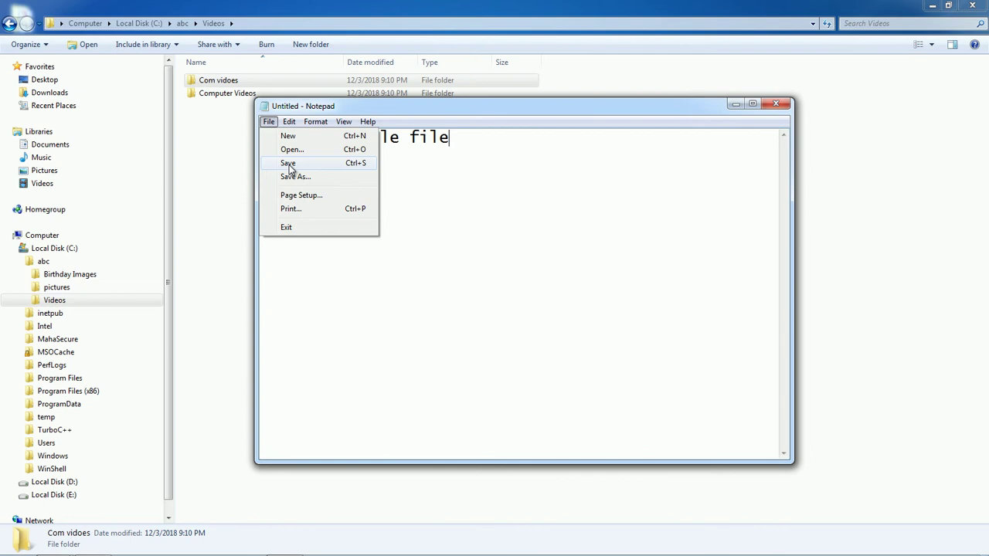
left_click(292, 163)
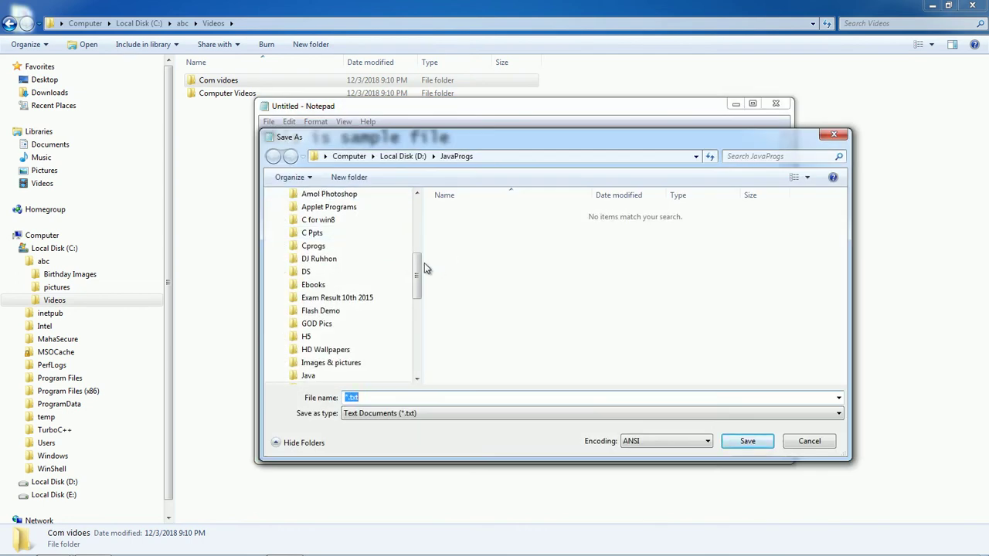
- Save the note as file1 in C:\abc\Birthday Images and close Notepad
mouse_move(417, 273)
left_mouse_down()
mouse_move(429, 218)
mouse_move(417, 256)
left_mouse_up()
left_click(331, 259)
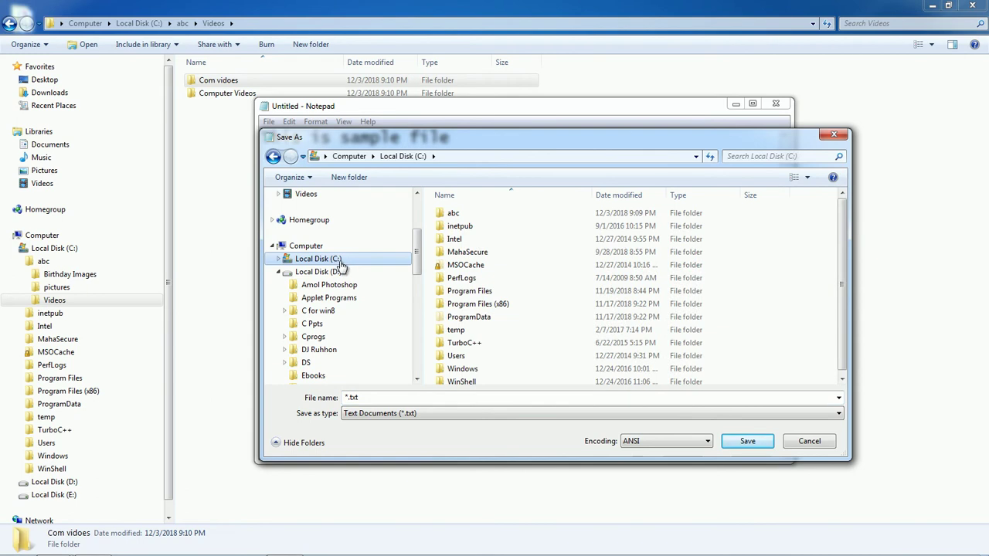
left_click(458, 213)
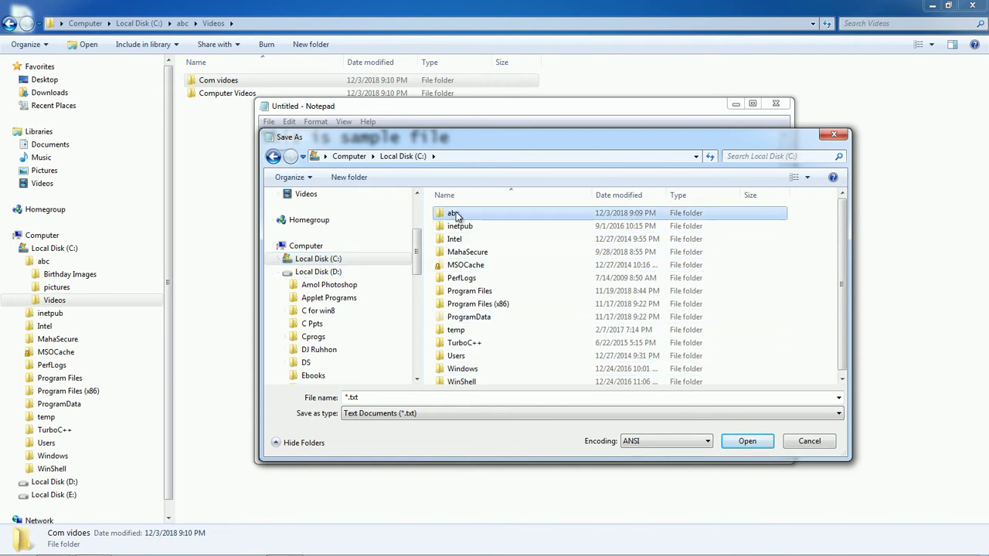
double_click(457, 214)
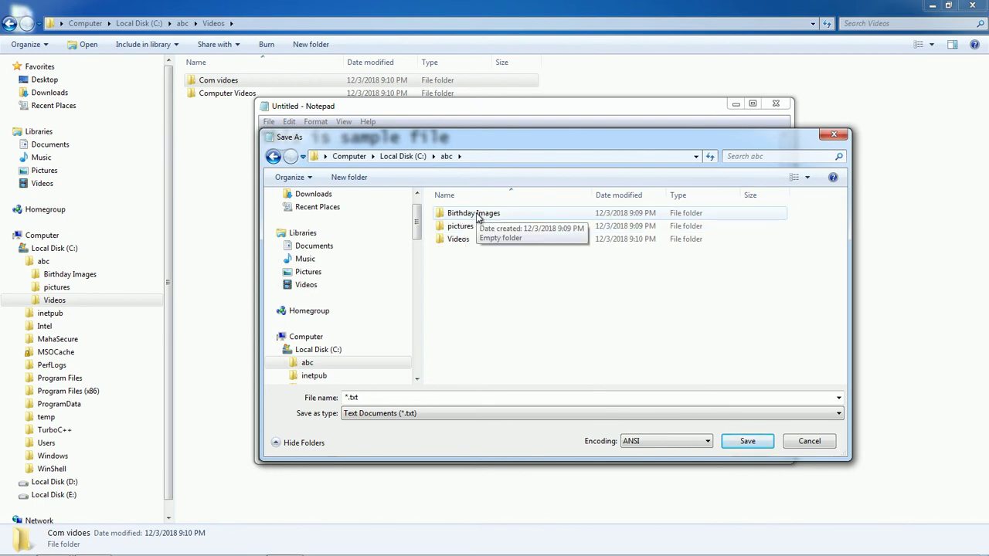
double_click(477, 216)
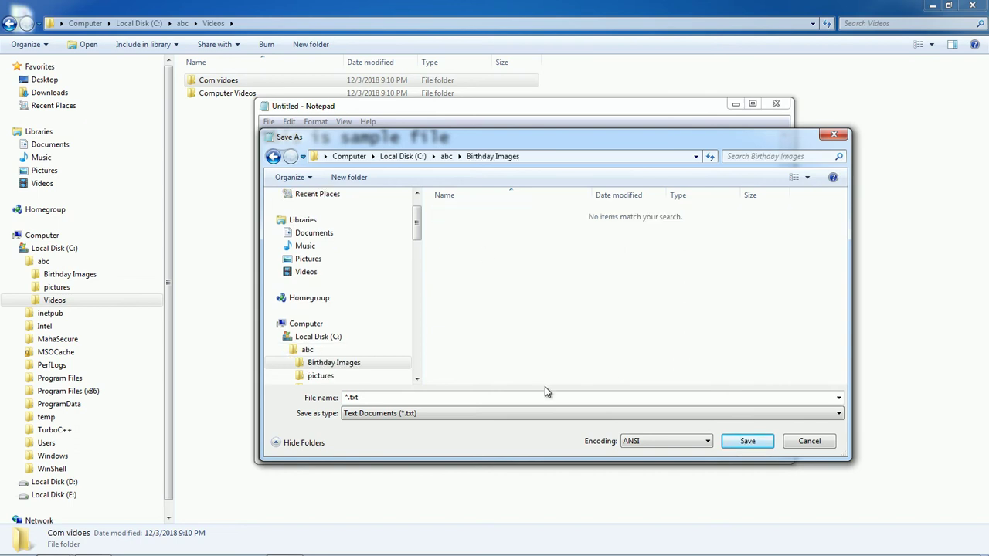
left_click(366, 397)
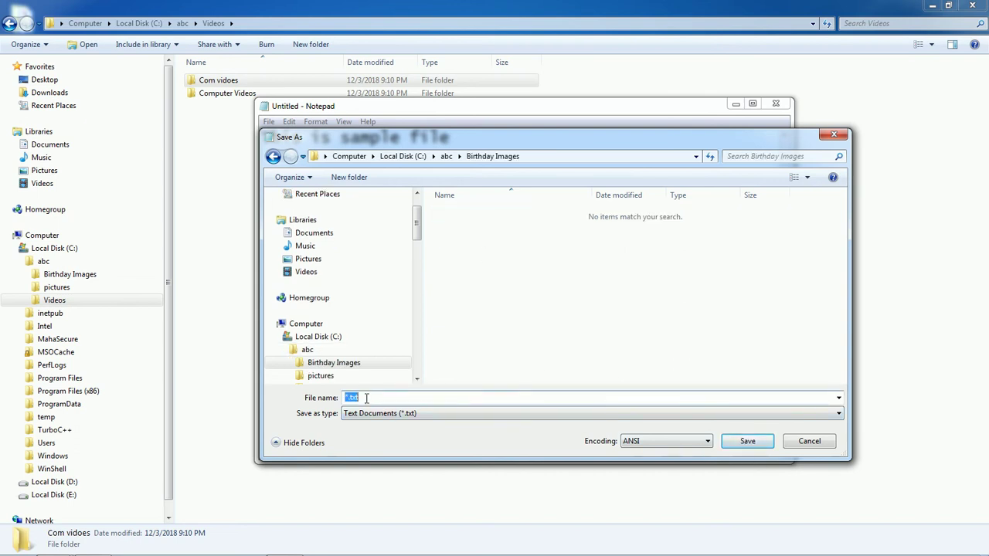
type("file1")
left_click(746, 441)
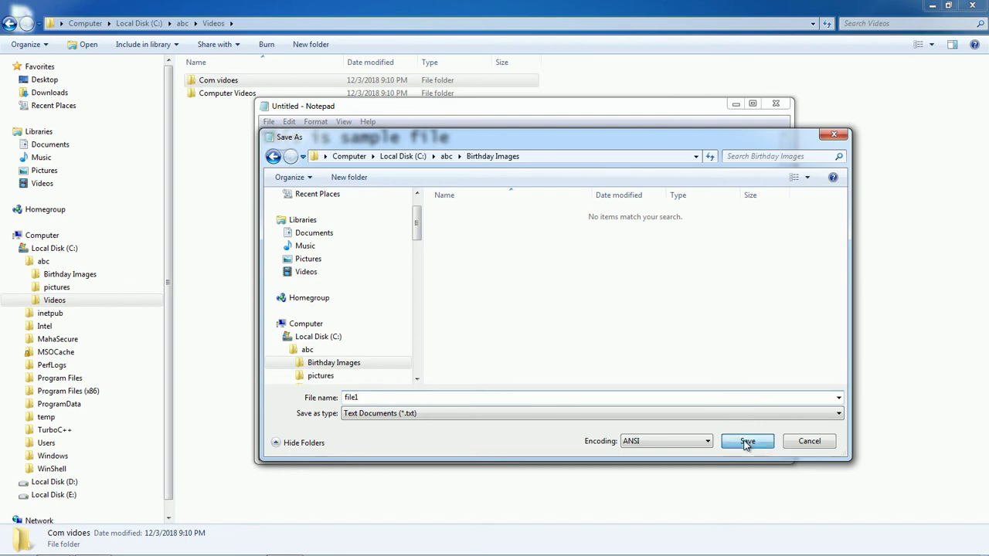
left_click(776, 104)
- Close the Videos folder window and bring back the Local Disk (E:) window from the taskbar
left_click(971, 8)
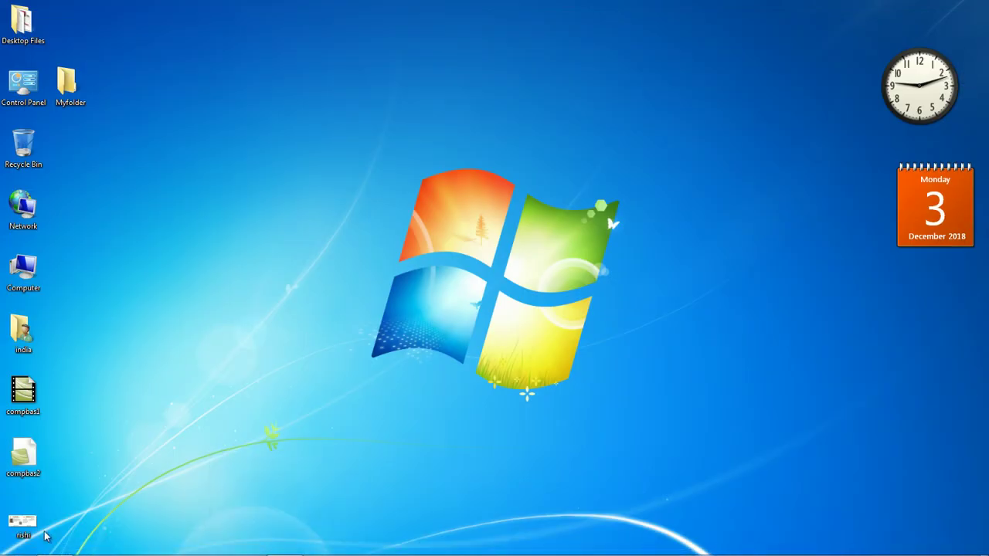
mouse_move(16, 551)
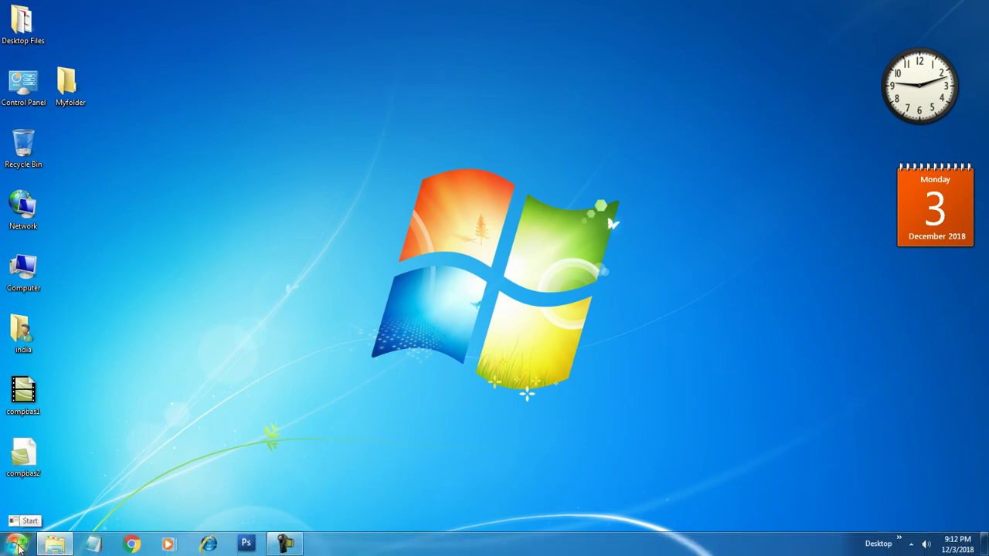
mouse_move(54, 548)
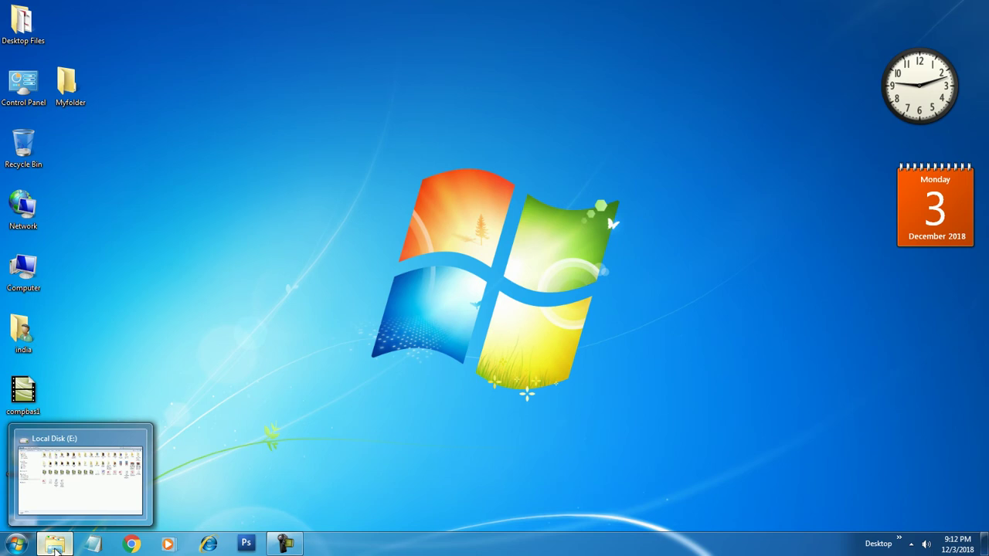
right_click(54, 548)
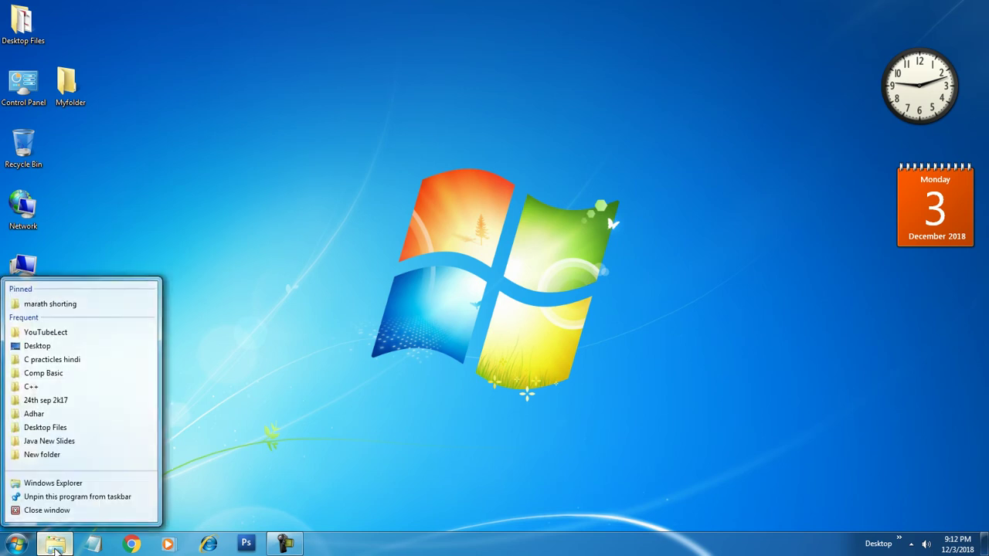
left_click(55, 548)
- Open Computer from the Start menu to list drives C:, D: and E:
mouse_move(62, 550)
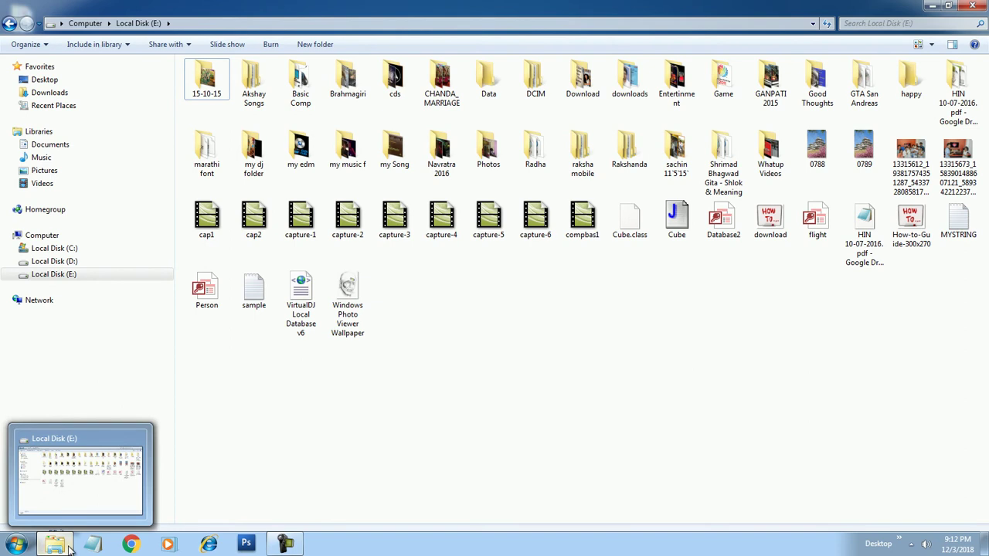
left_click(17, 545)
left_click(199, 218)
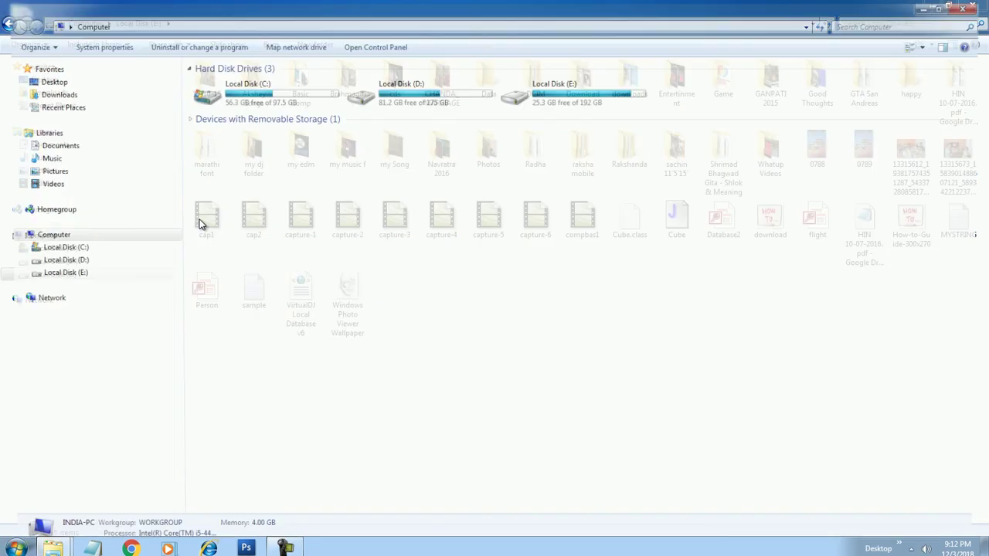
- Open Local Disk (C:) > abc > Birthday Images and select file1
double_click(261, 88)
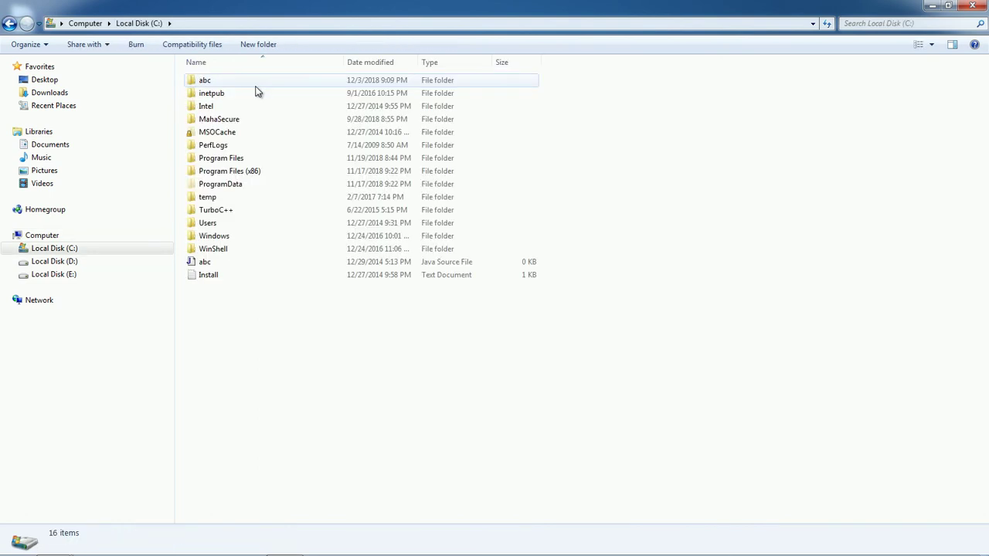
double_click(256, 88)
left_click(244, 85)
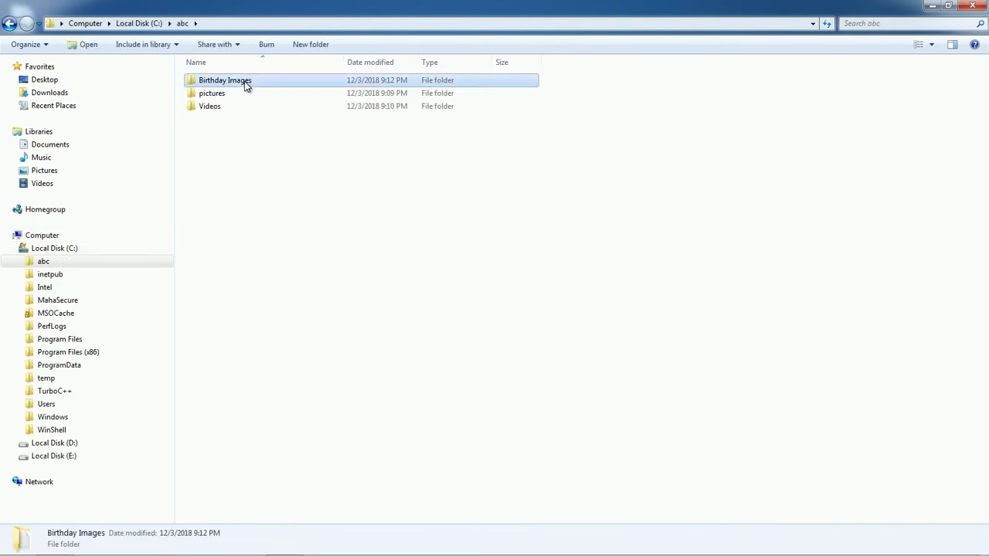
double_click(244, 85)
left_click(231, 80)
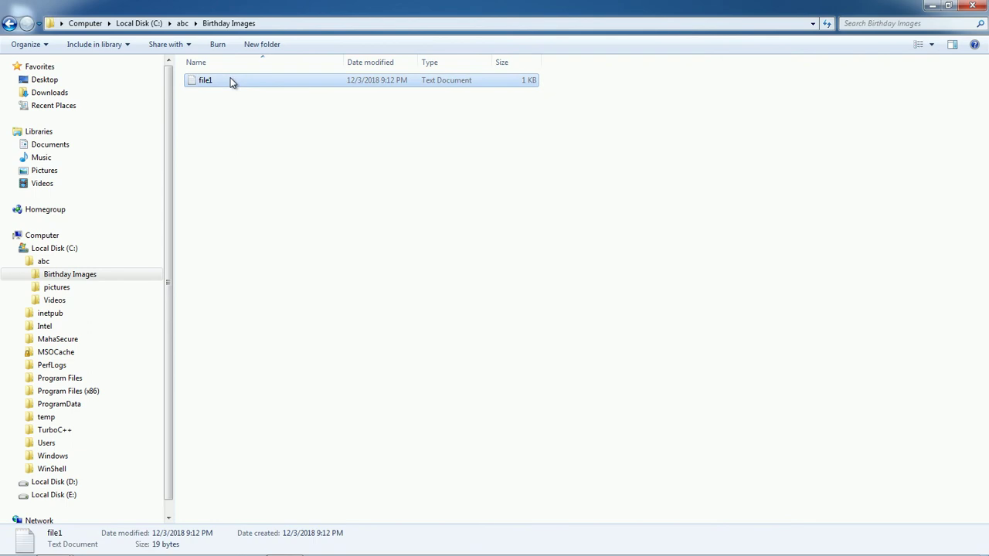
- Check the folder's full path in the address bar, collapse the C: tree, and go back to abc
left_click(285, 22)
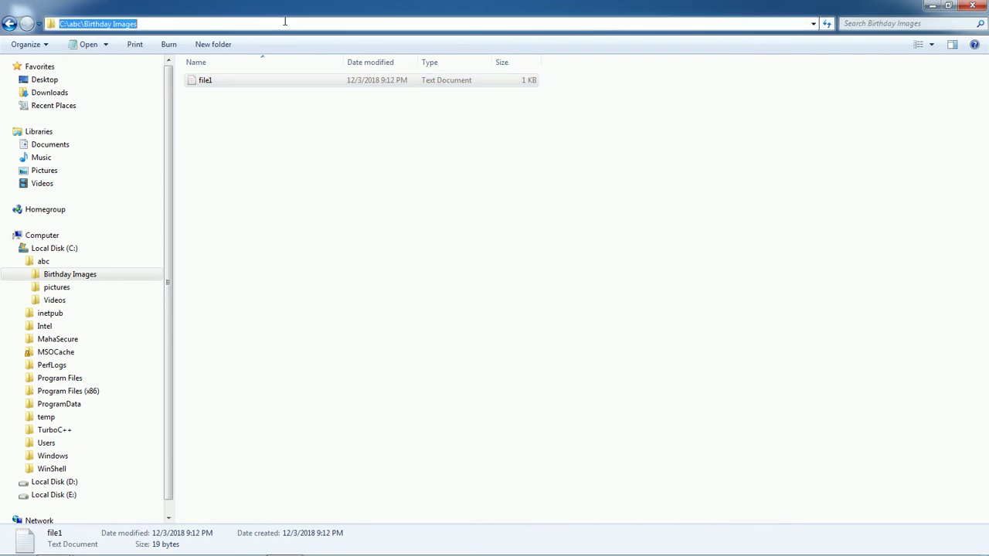
left_click(183, 22)
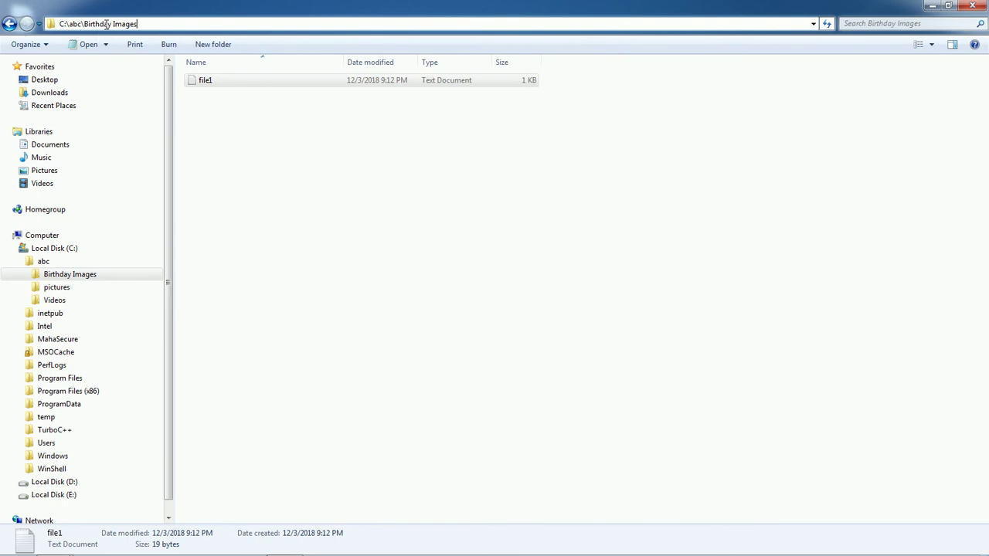
left_click(215, 88)
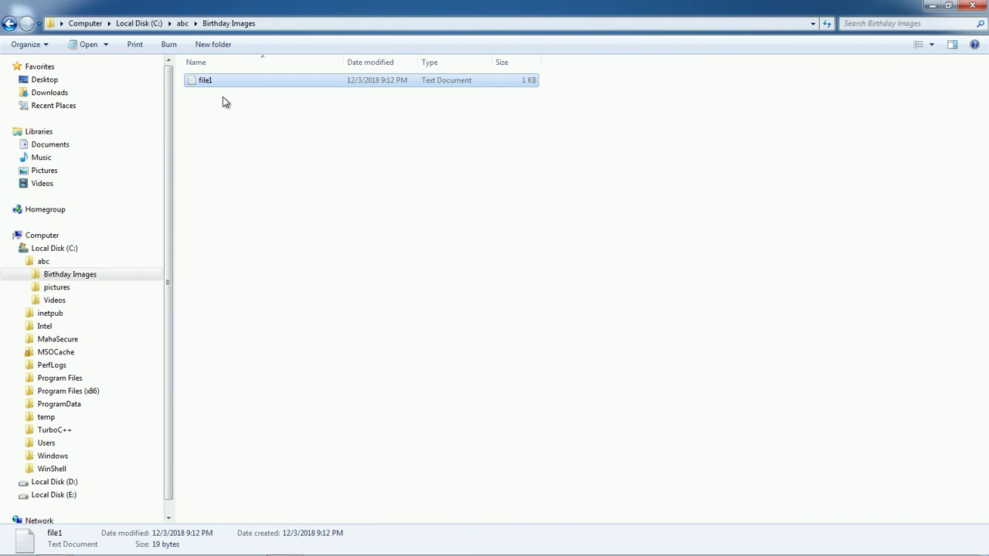
left_click(14, 249)
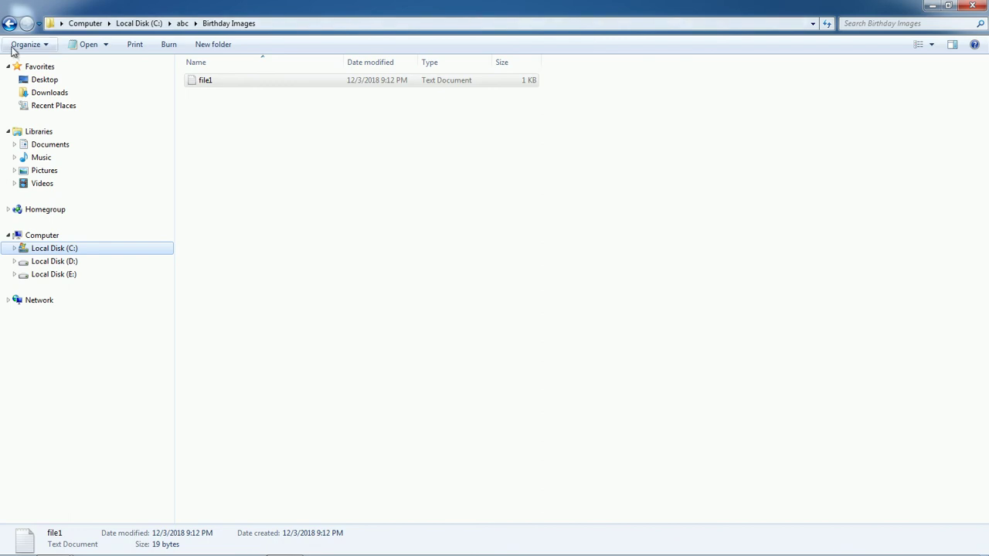
left_click(10, 23)
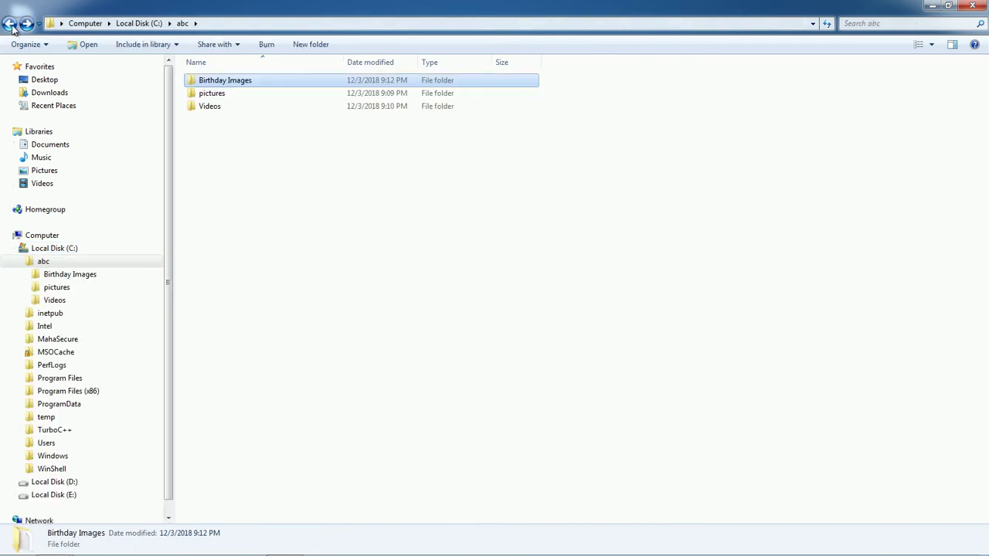
- Copy the pictures folder from C:\abc
left_click(10, 23)
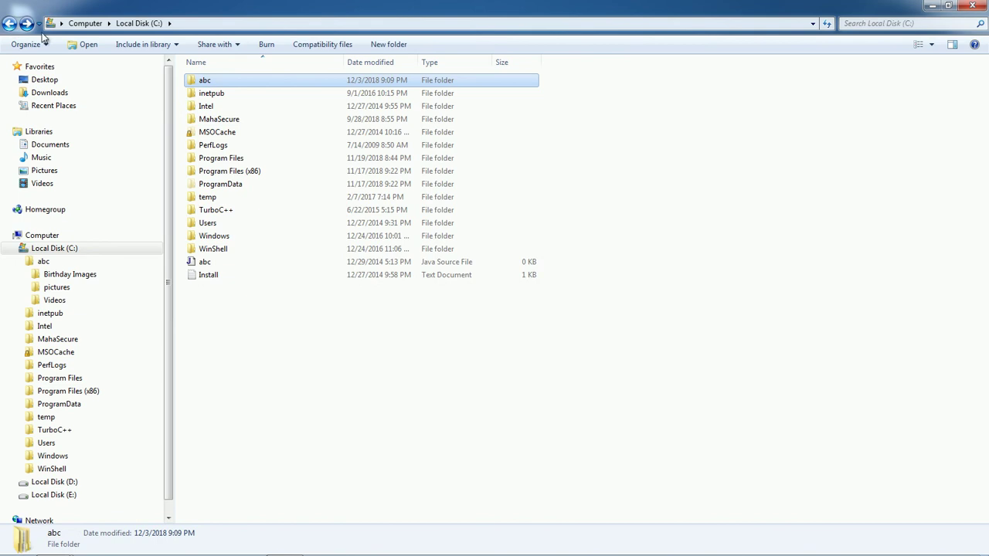
double_click(205, 83)
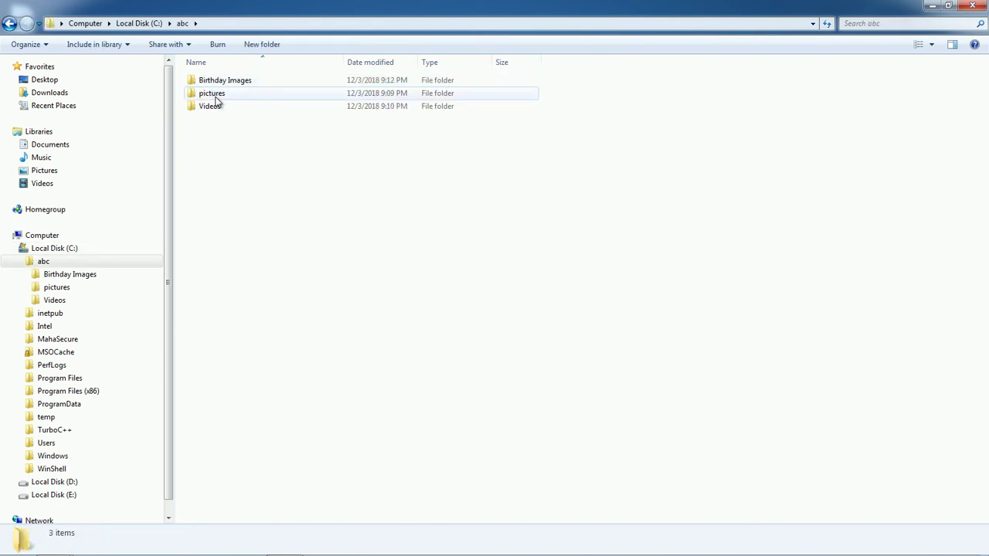
left_click(214, 96)
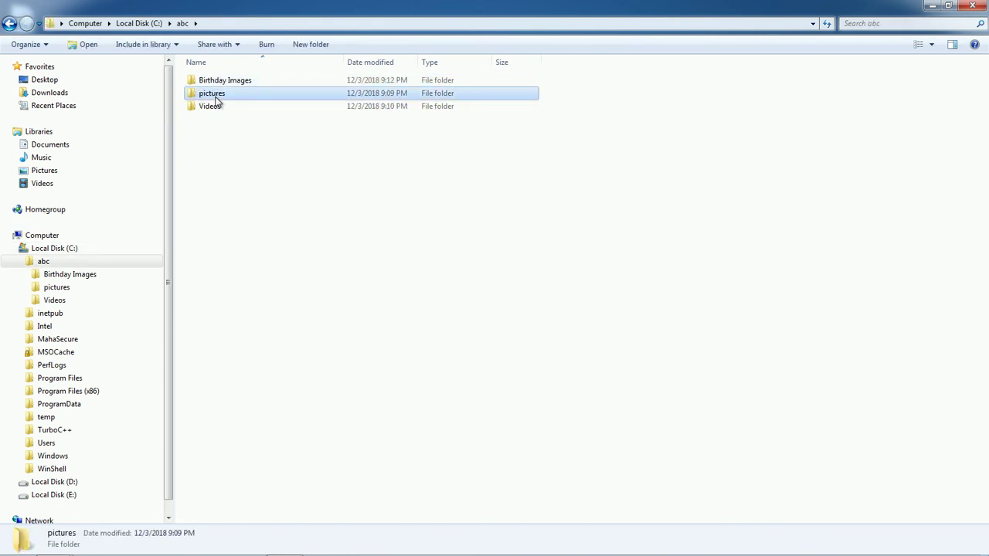
right_click(215, 97)
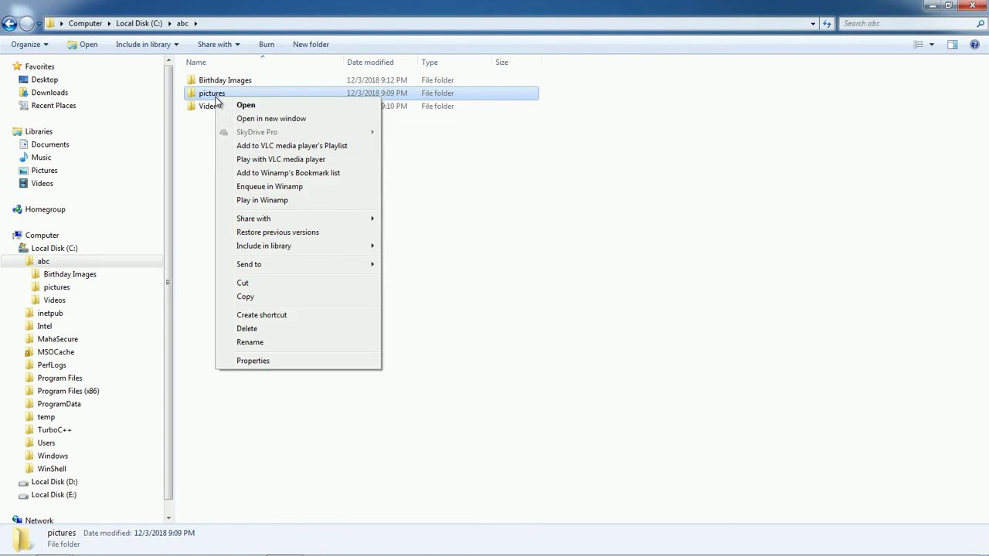
left_click(246, 298)
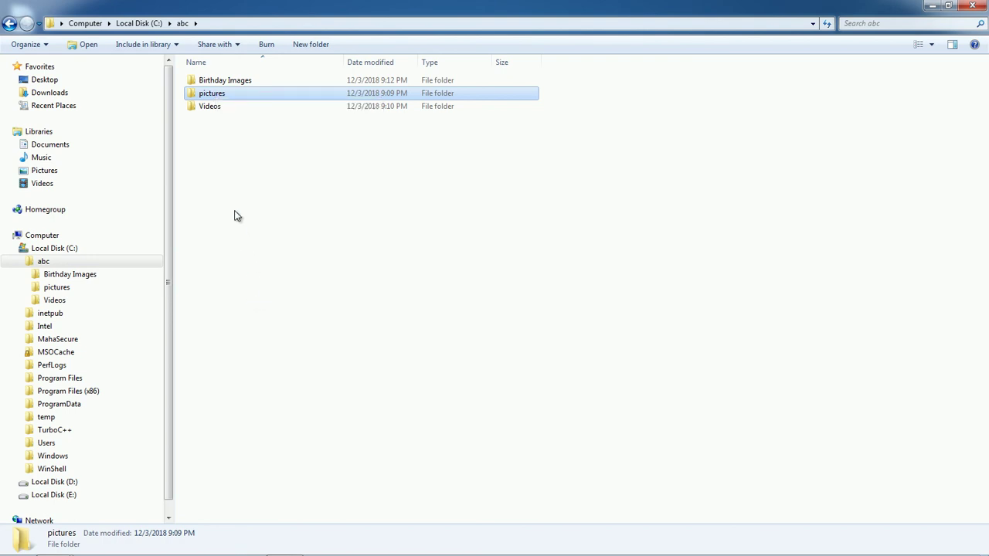
- Paste the copy of pictures into the Videos folder and return to abc
double_click(217, 108)
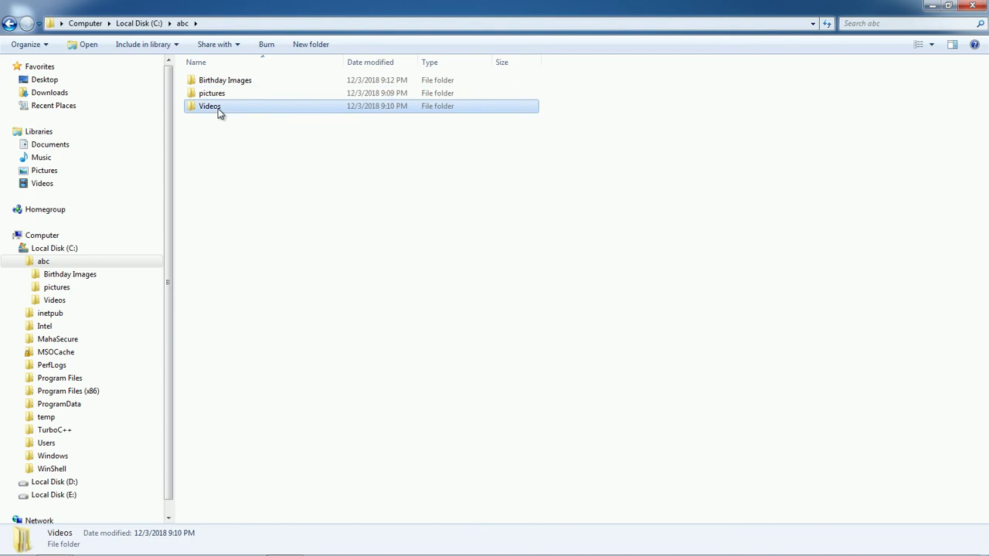
right_click(268, 171)
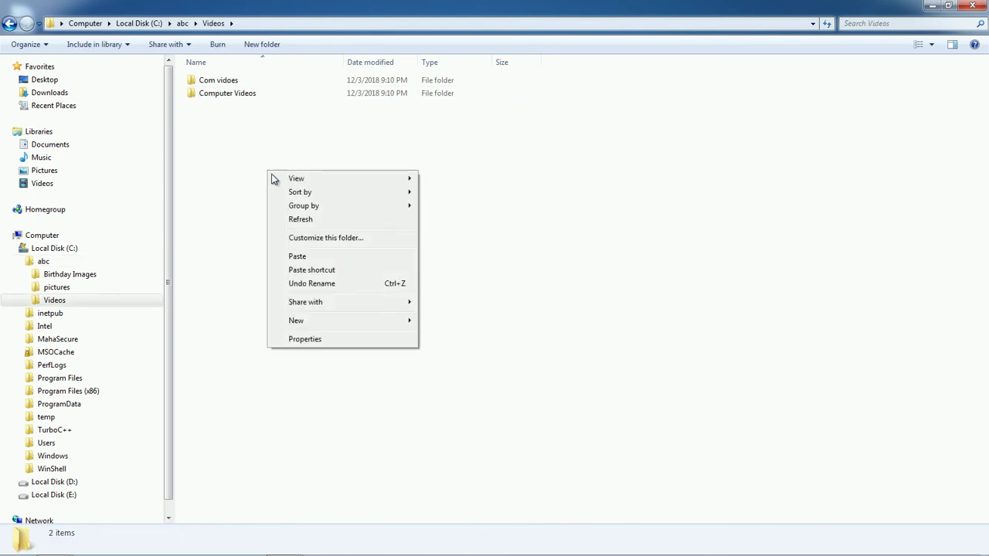
left_click(299, 256)
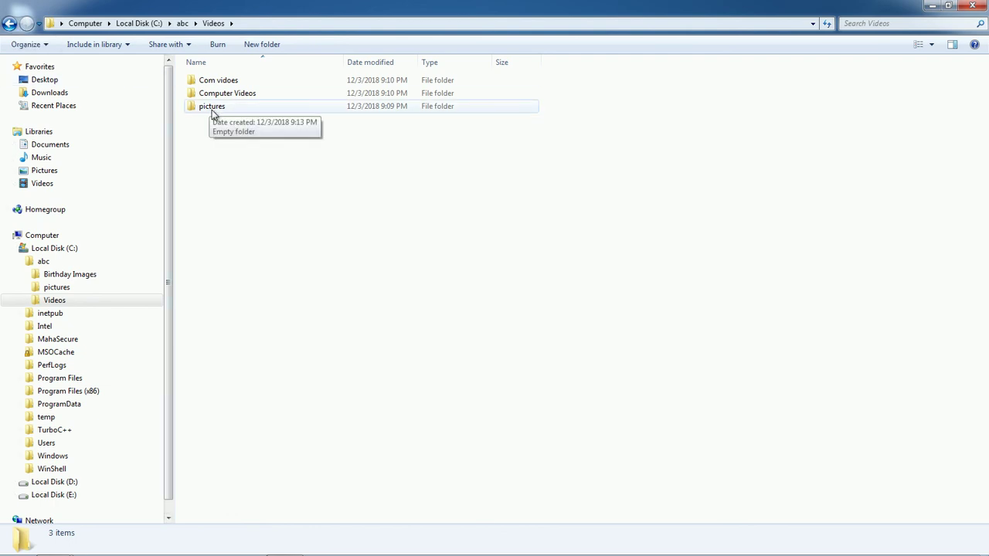
left_click(10, 25)
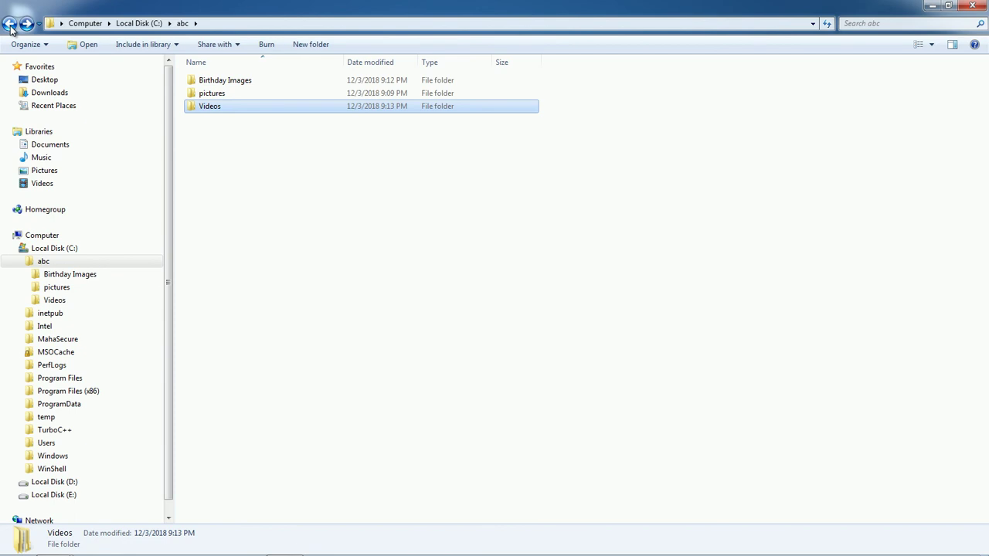
- Copy file1 from the Birthday Images folder
left_click(209, 98)
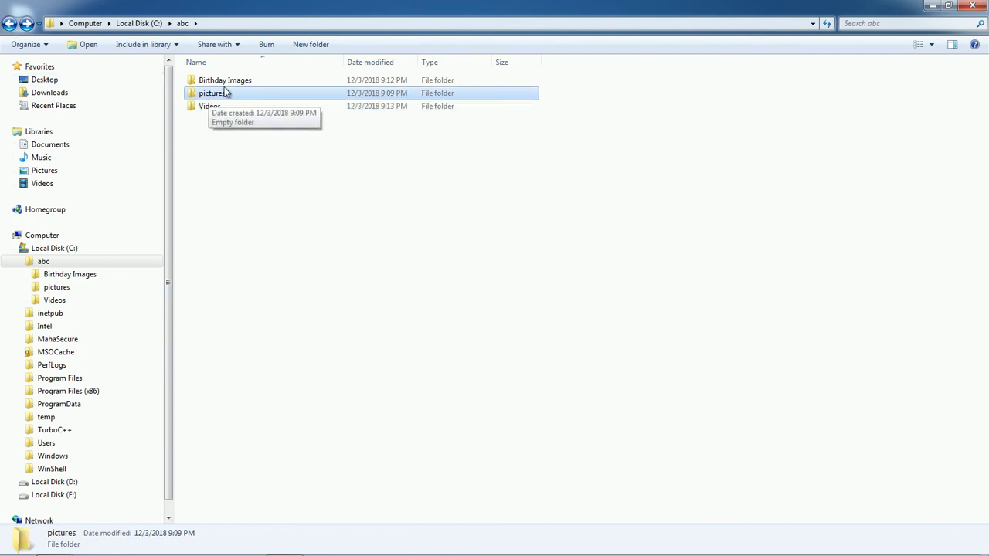
double_click(228, 81)
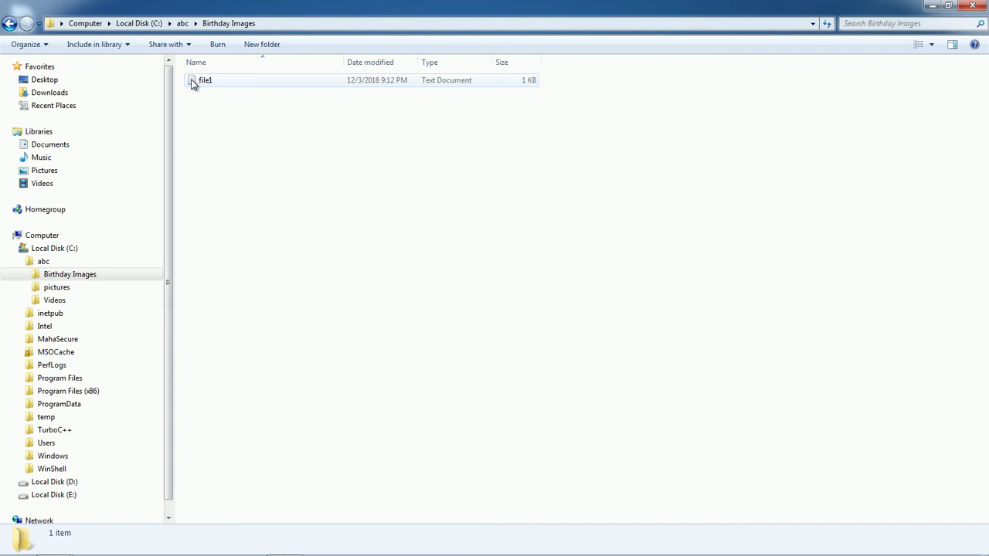
right_click(192, 83)
left_click(238, 232)
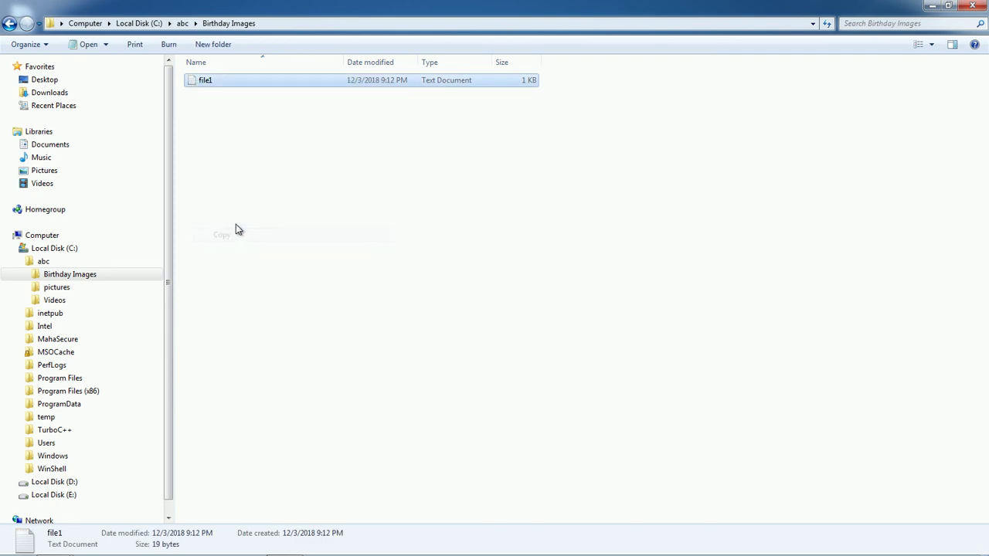
- Paste file1 directly into C:\abc, then reopen Birthday Images
left_click(149, 23)
double_click(208, 80)
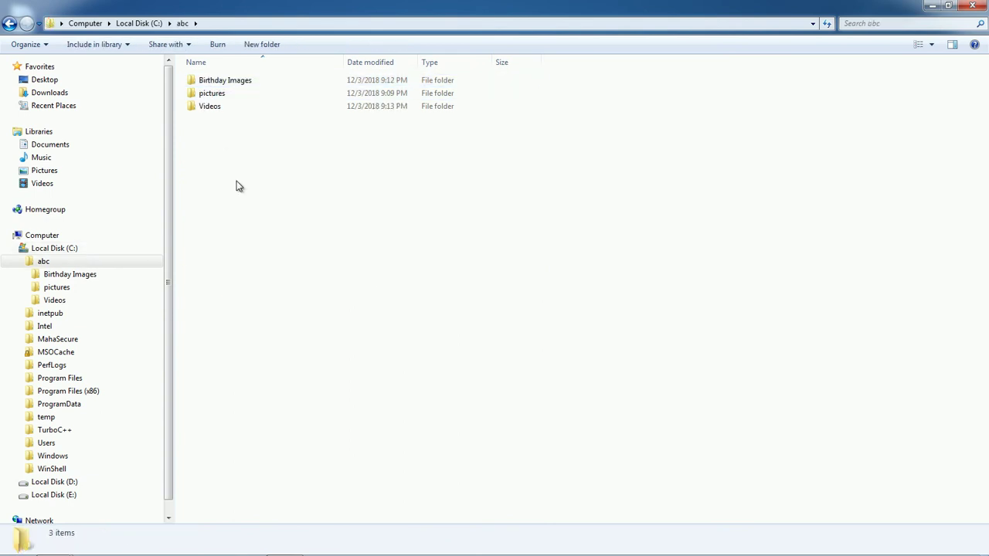
right_click(261, 215)
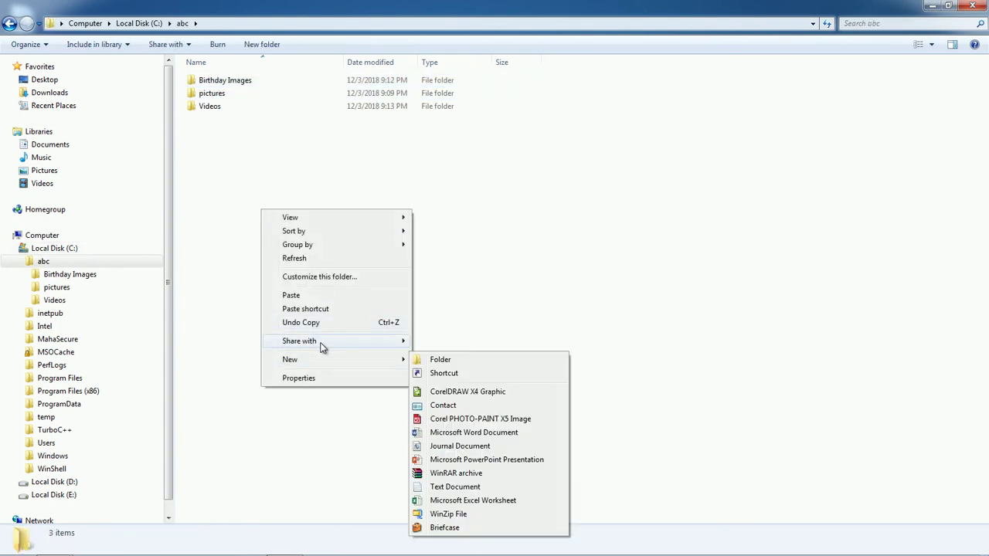
left_click(303, 294)
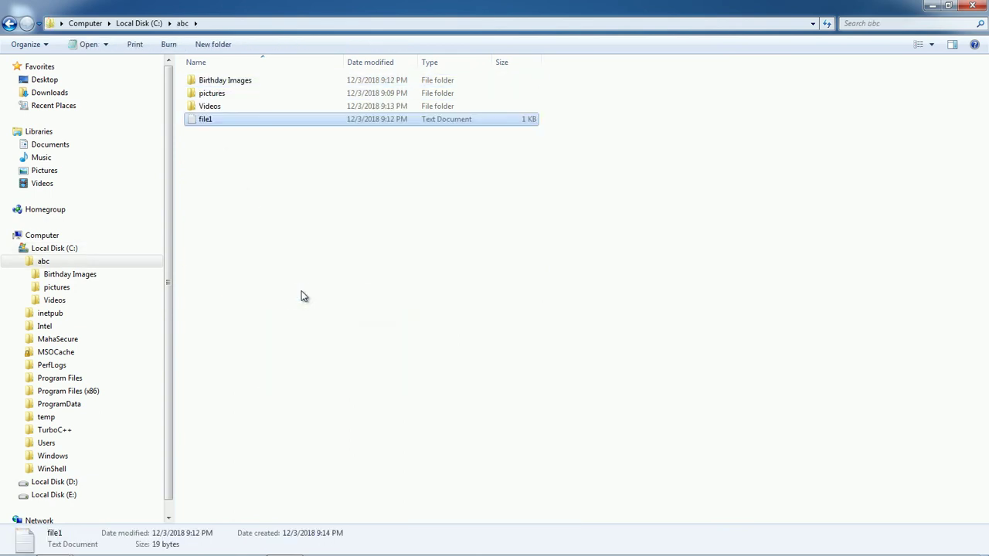
left_click(299, 295)
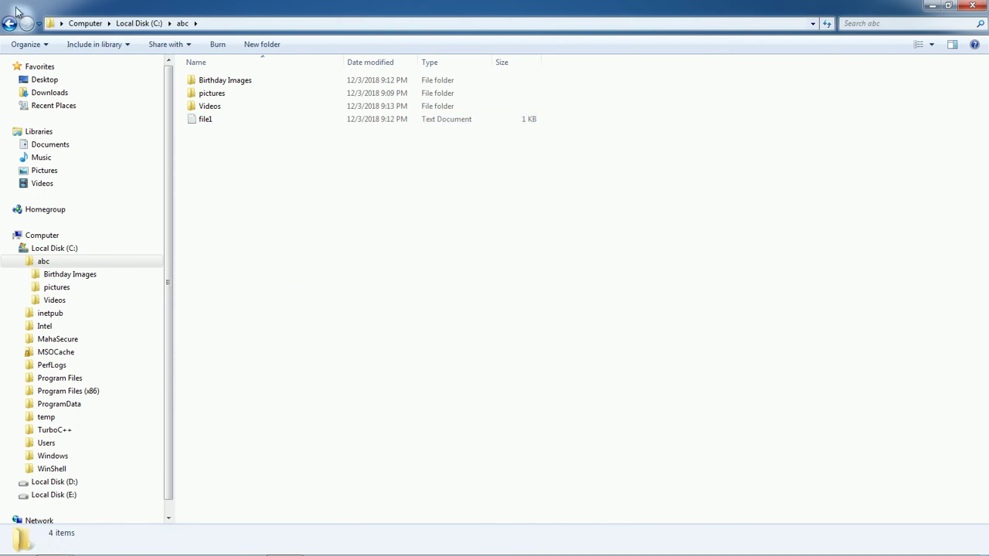
double_click(202, 81)
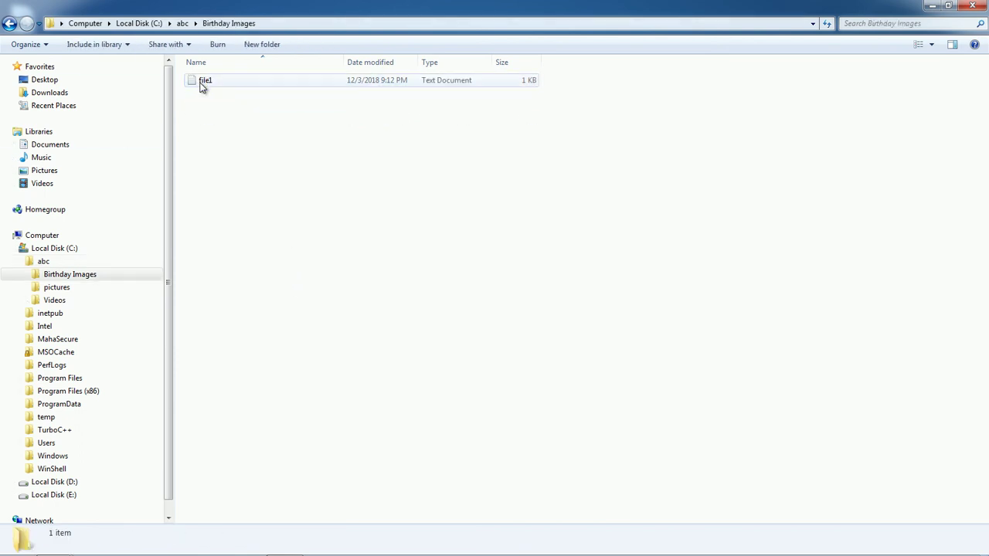
- Cut file1 from Birthday Images and paste it into the pictures folder
left_click(202, 86)
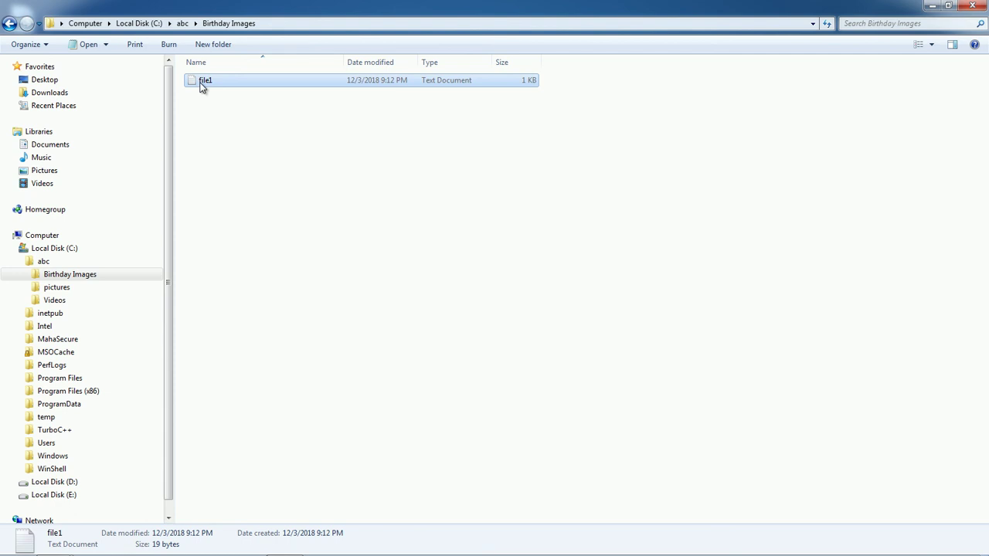
right_click(201, 86)
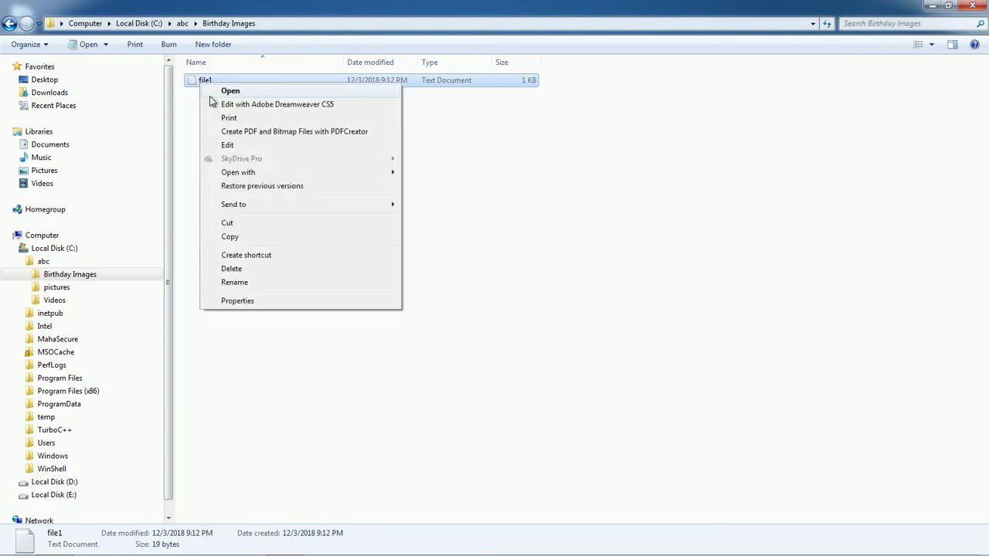
left_click(247, 230)
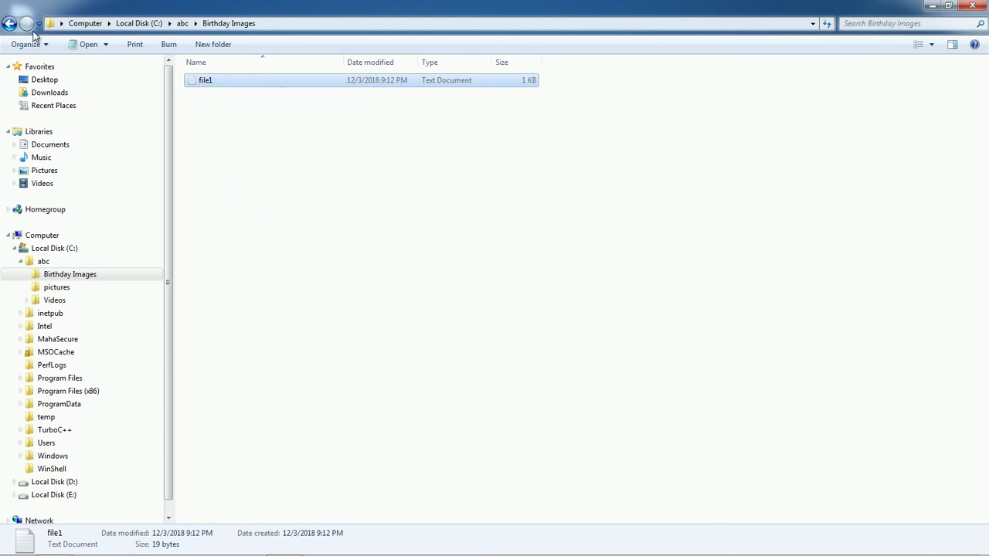
left_click(10, 23)
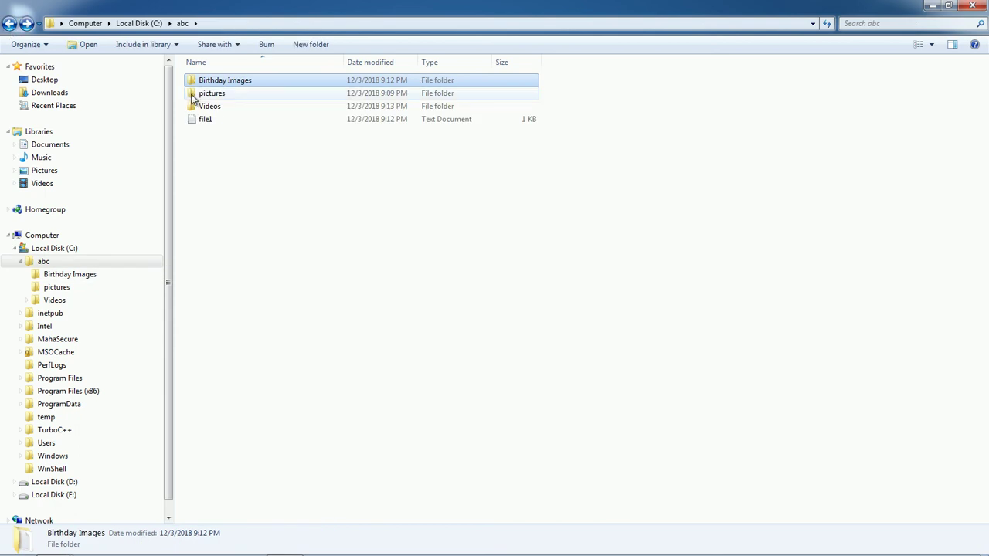
double_click(194, 94)
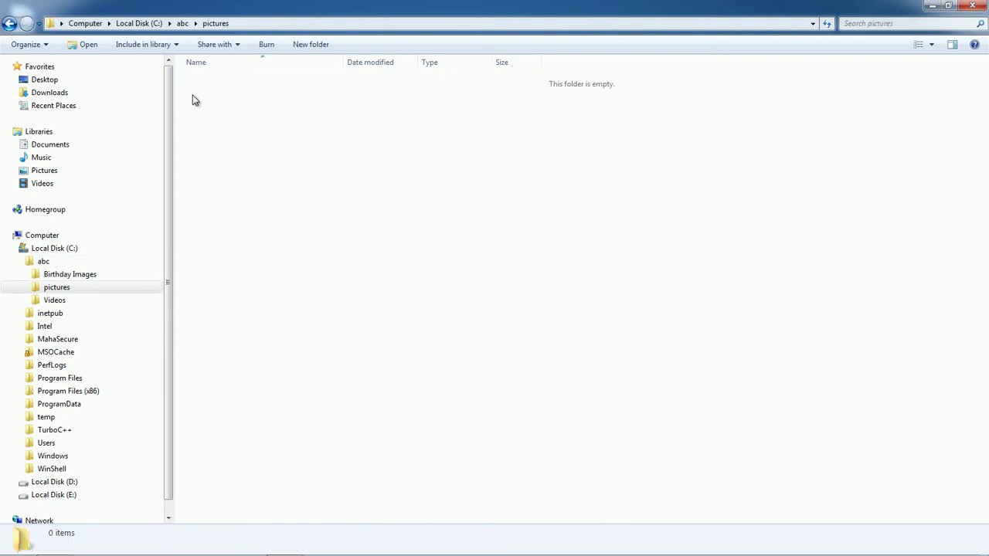
right_click(270, 190)
left_click(311, 271)
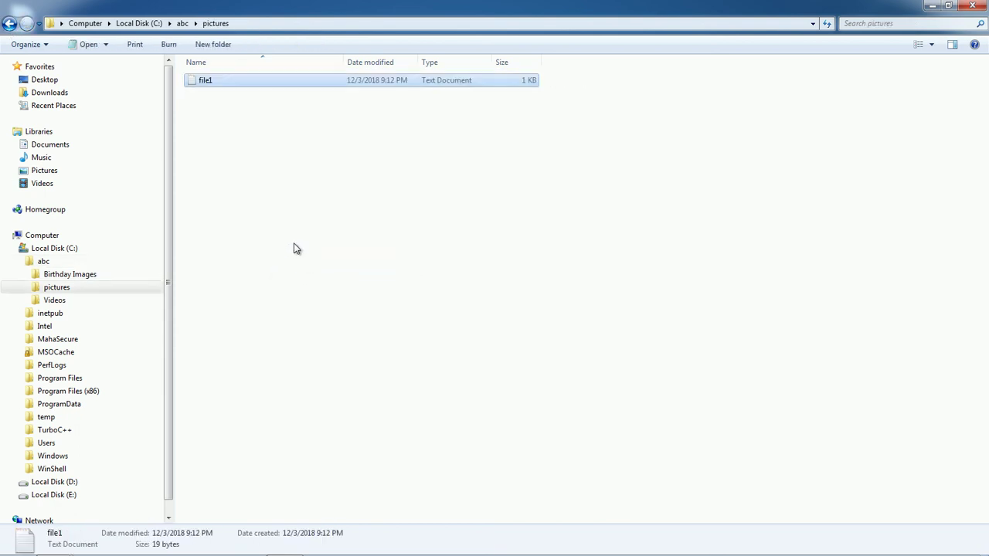
left_click(8, 24)
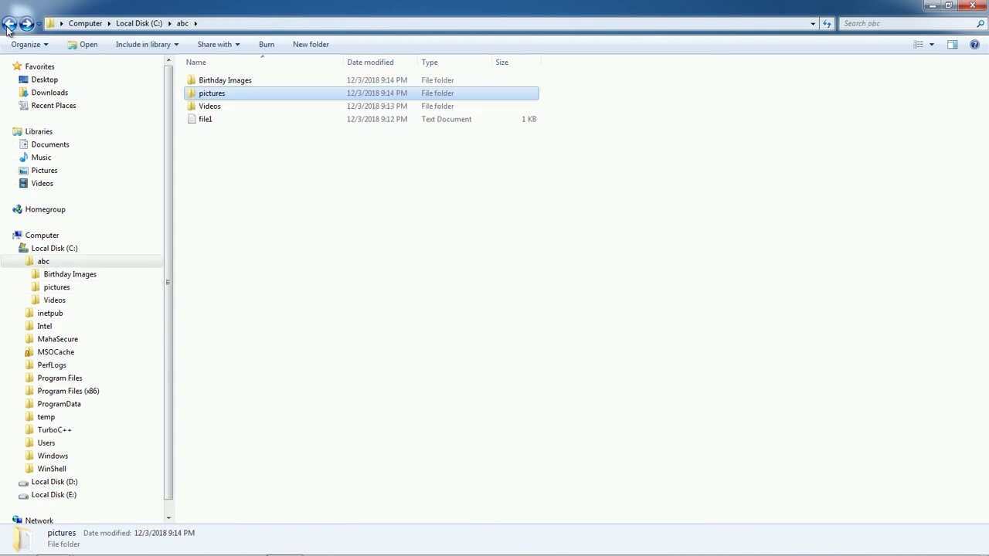
- Verify file1 is in pictures and Birthday Images is empty, then return to abc
left_click(206, 121)
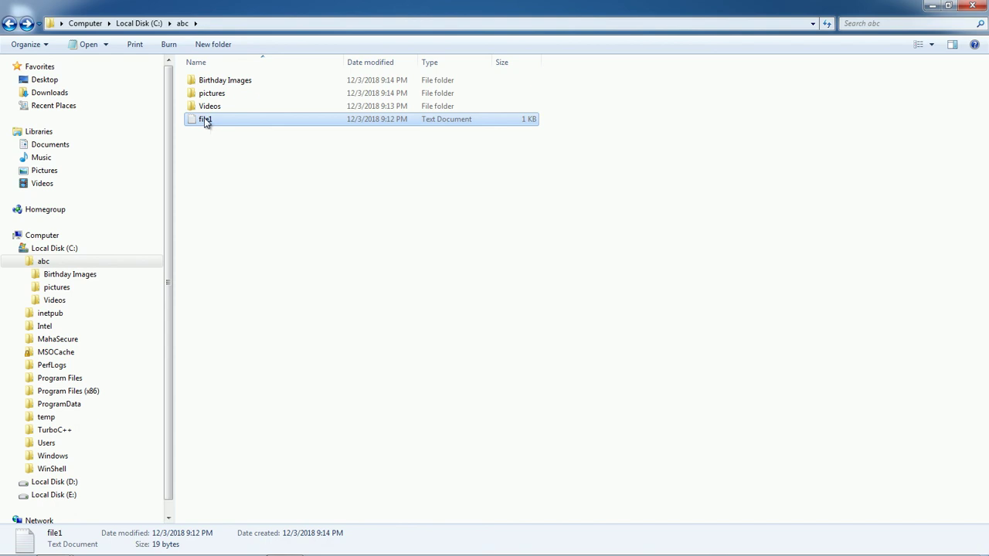
double_click(211, 94)
left_click(205, 80)
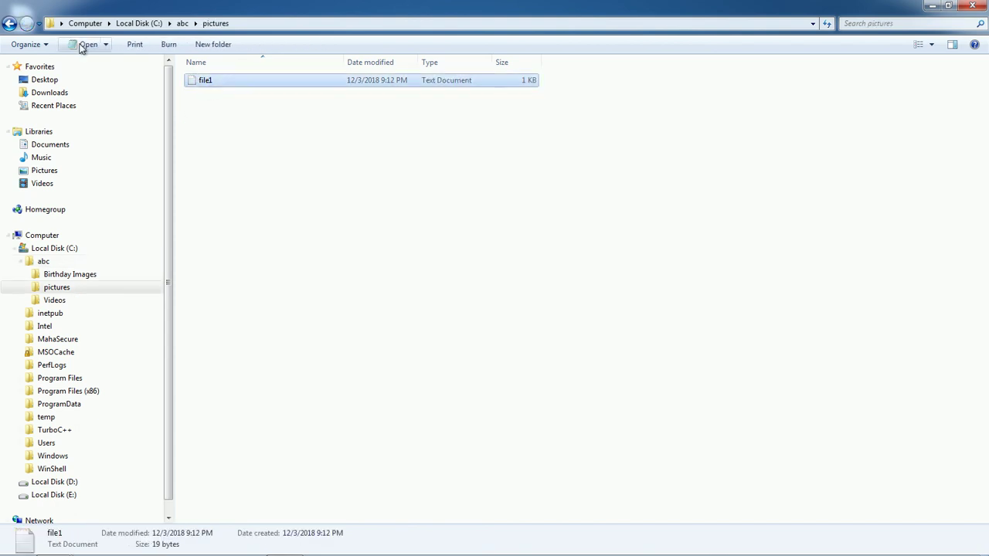
left_click(8, 24)
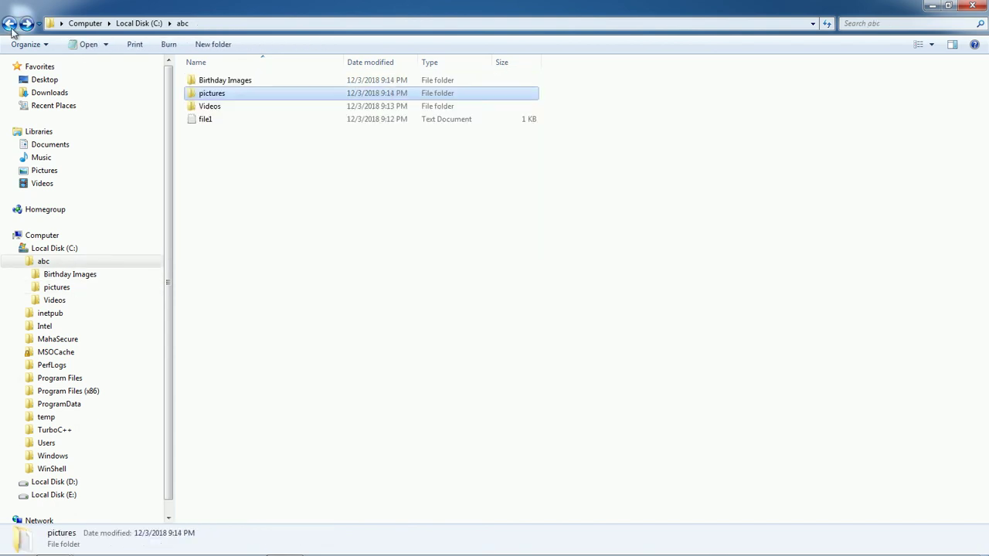
double_click(203, 81)
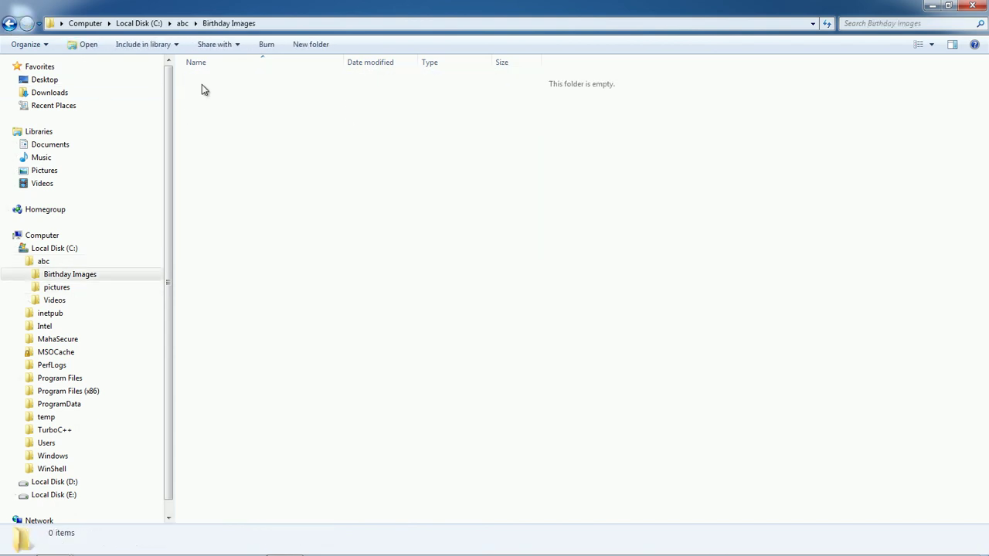
left_click(9, 24)
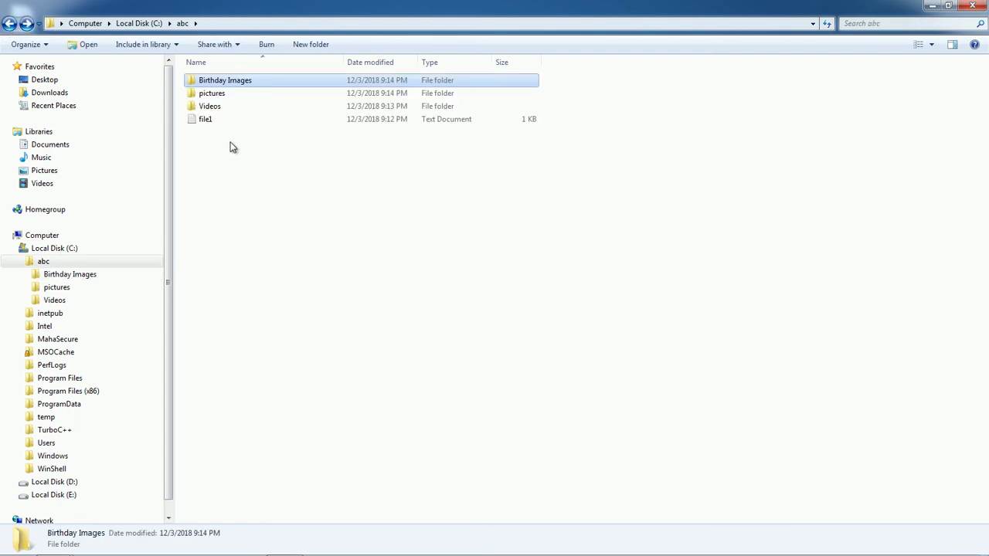
- Rename the pictures folder to 'pictures gfggf' with F2
left_click(220, 93)
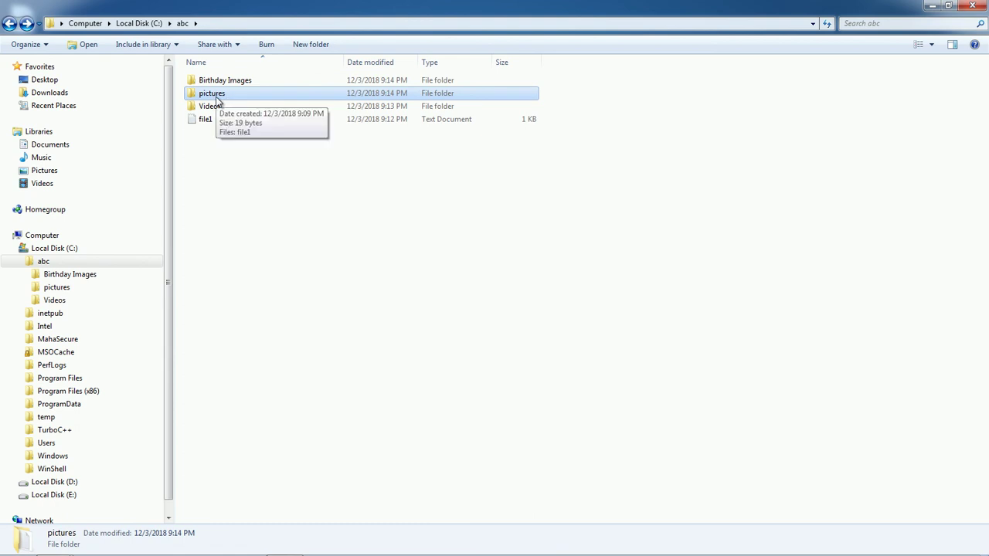
right_click(217, 101)
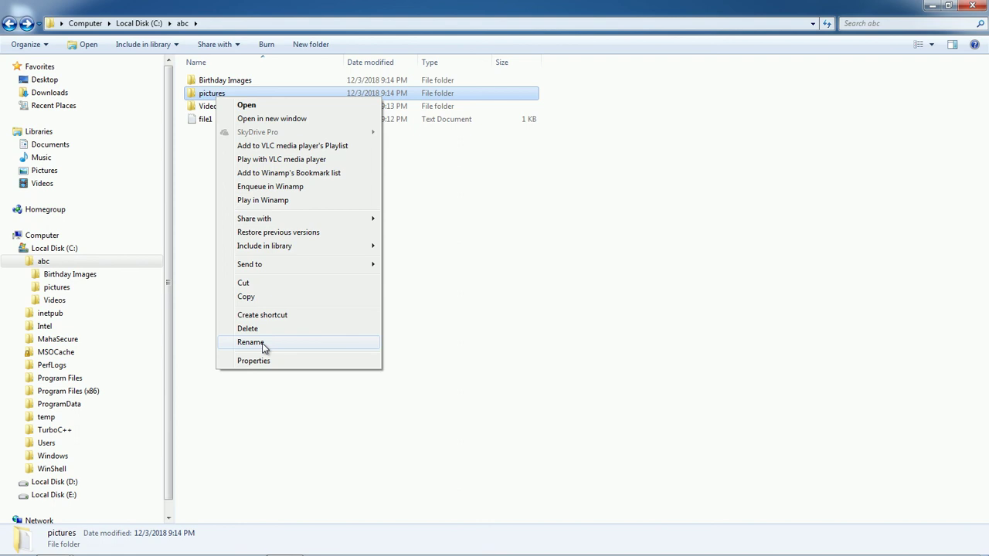
left_click(495, 307)
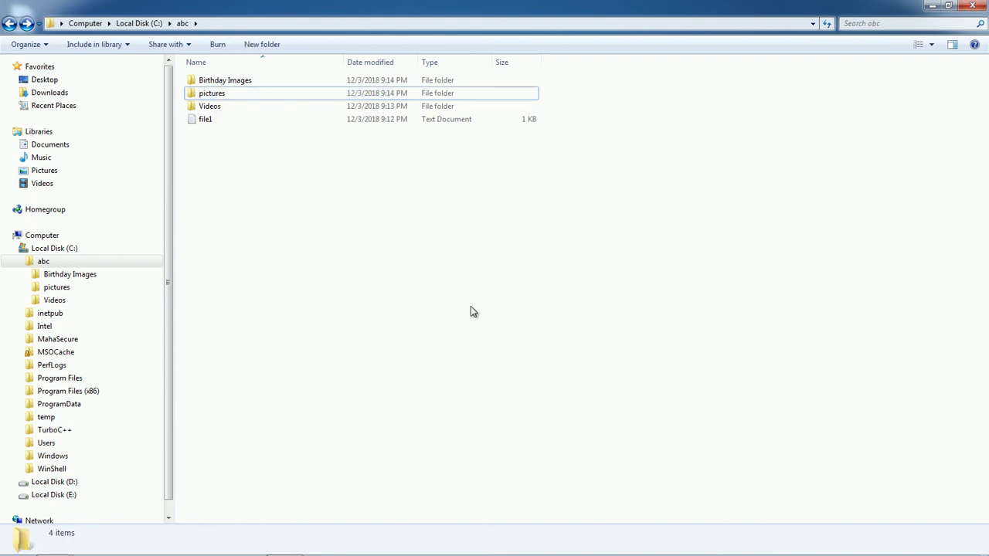
left_click(219, 95)
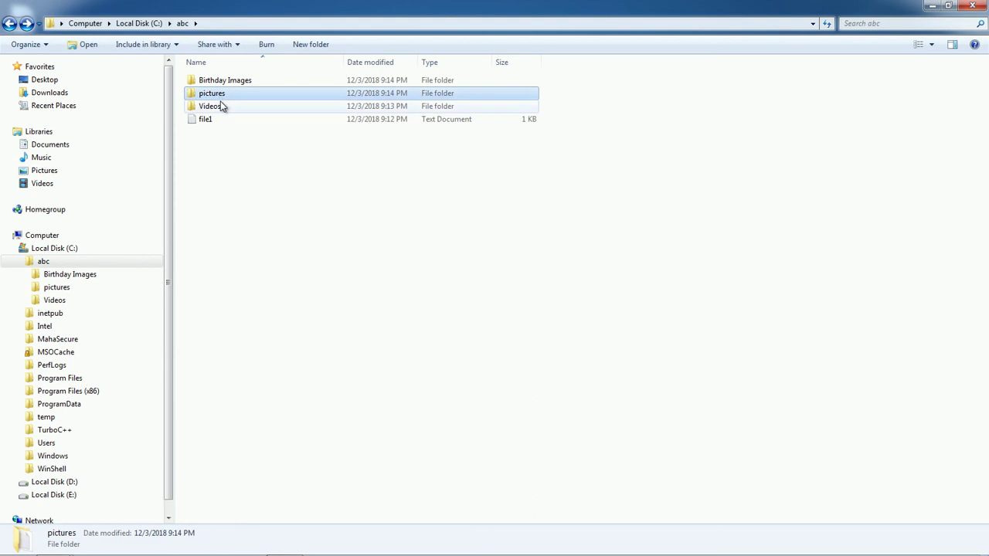
key("F2")
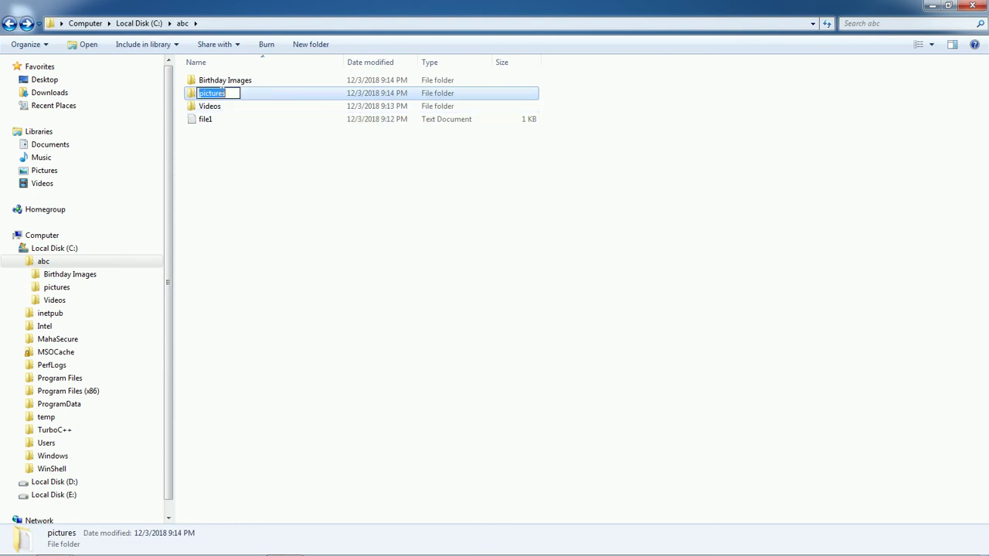
left_click(229, 93)
type("gfggf")
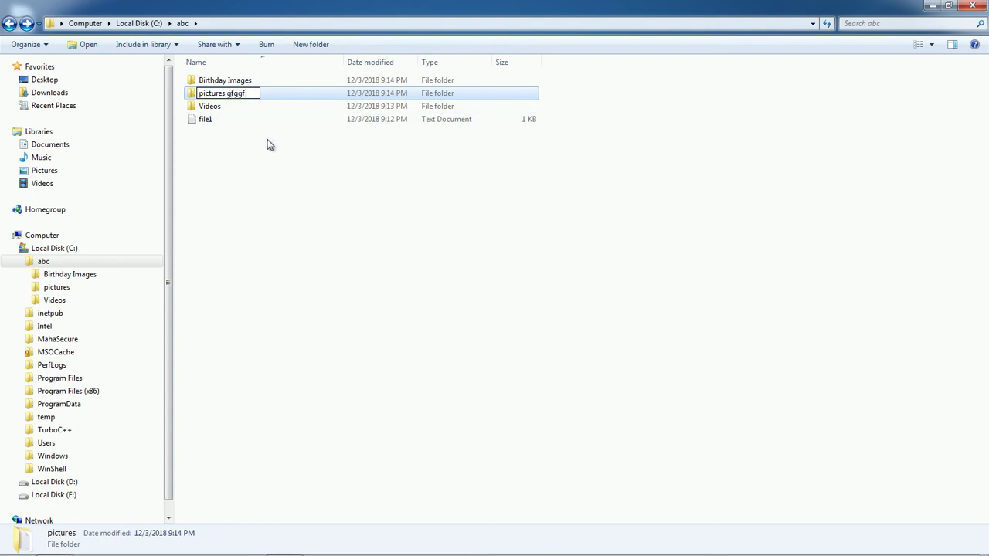
left_click(267, 146)
- Select the items in abc, including pictures gfggf, file1 and Videos, to check the result
left_click_drag(254, 96, 236, 112)
left_click(235, 110)
left_click(234, 117)
left_click(237, 104)
left_click(247, 83)
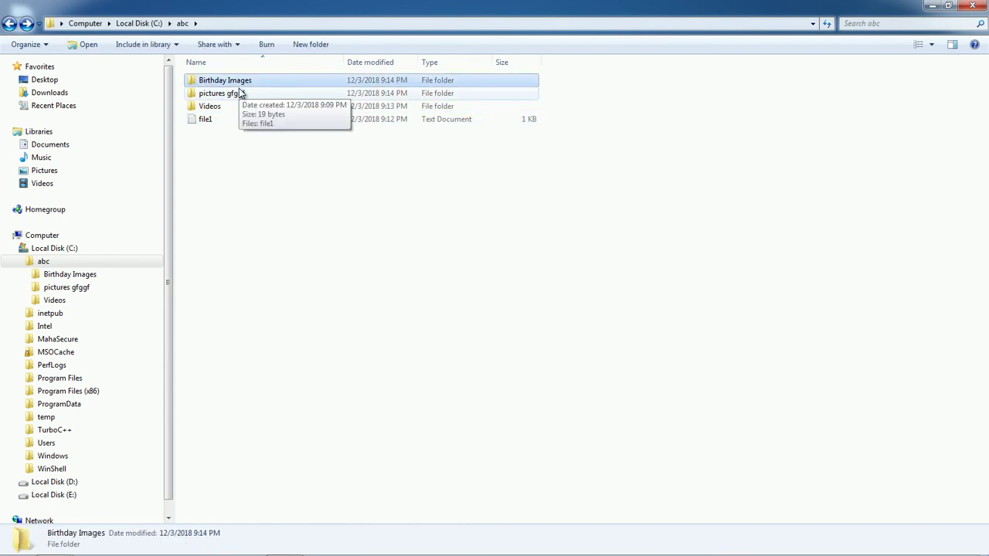
left_click(232, 94)
left_click(225, 106)
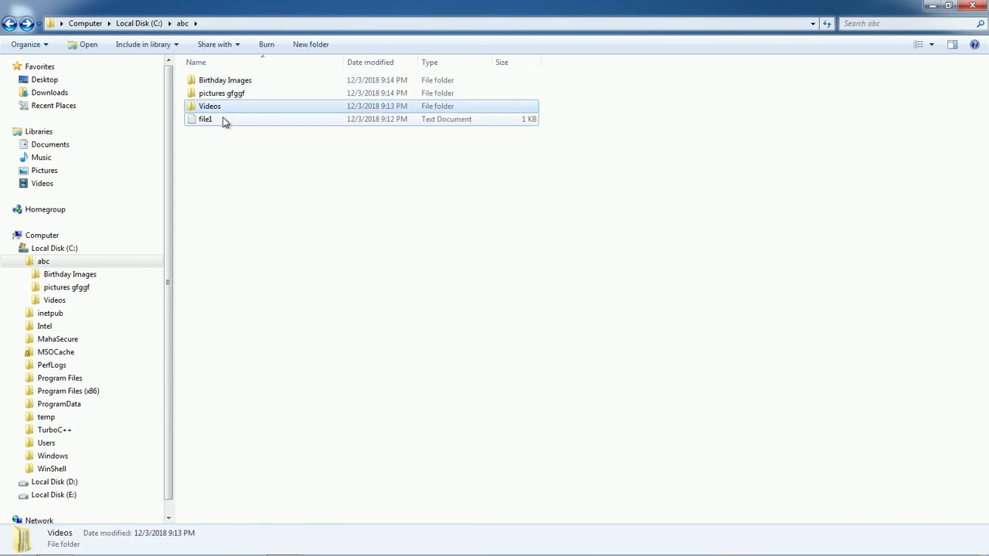
left_click(223, 118)
left_click(239, 112)
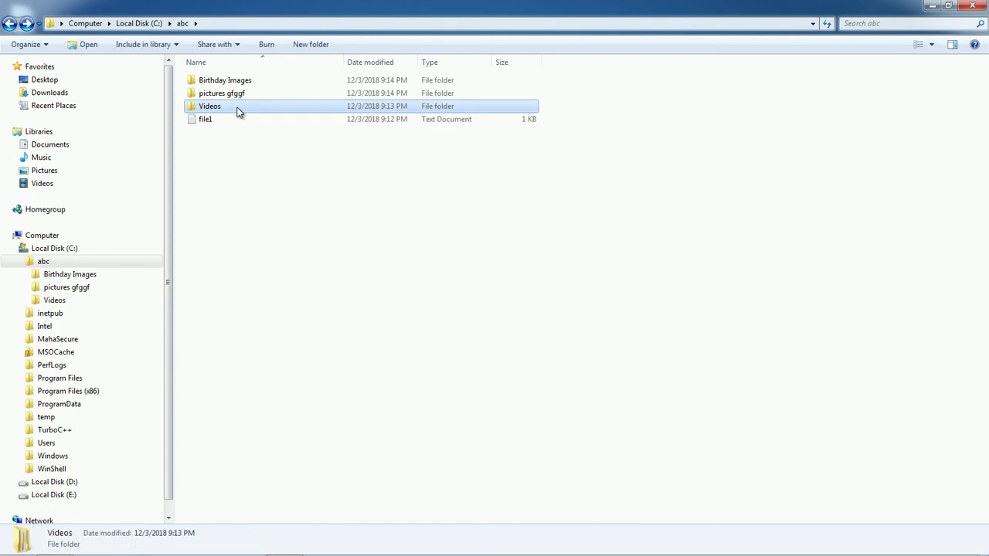